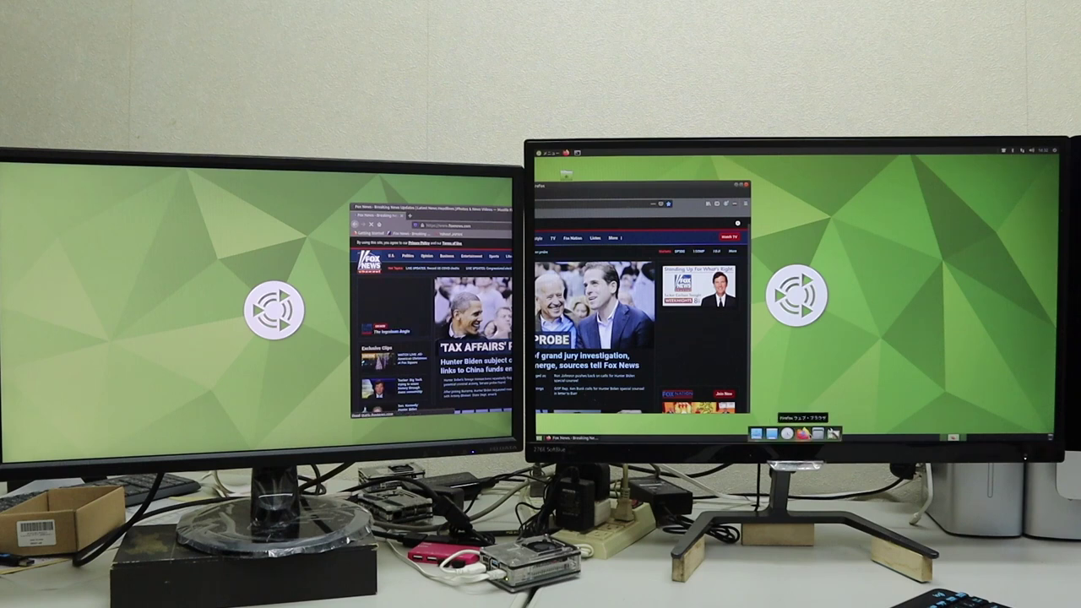
# Open the ビデオ folder in the file manager and play the BMW CAR factory manufacturing video
pyautogui.click(771, 433)
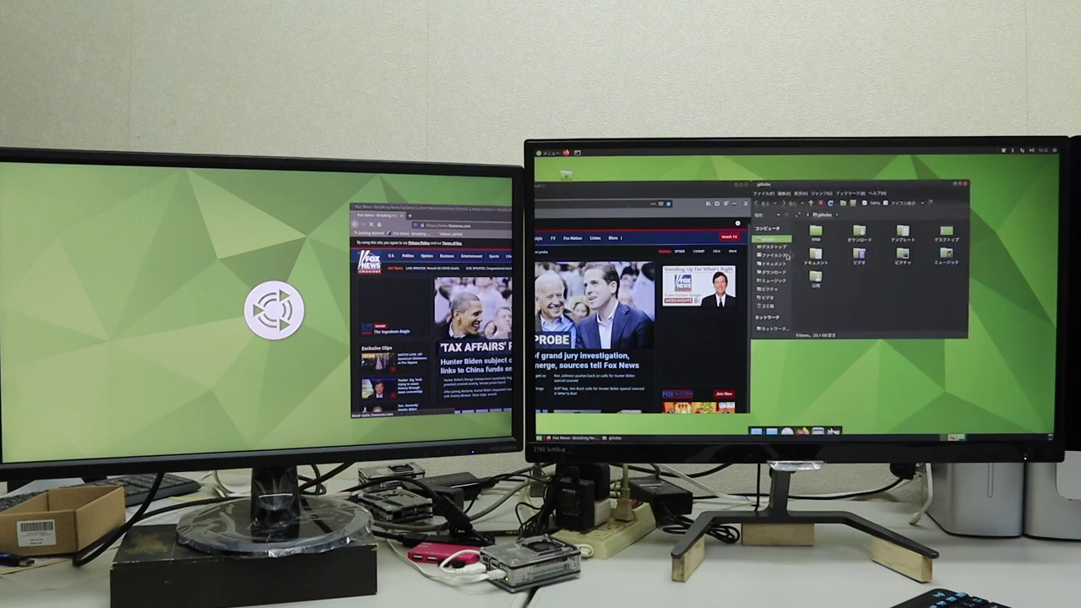
pyautogui.click(770, 297)
pyautogui.click(817, 241)
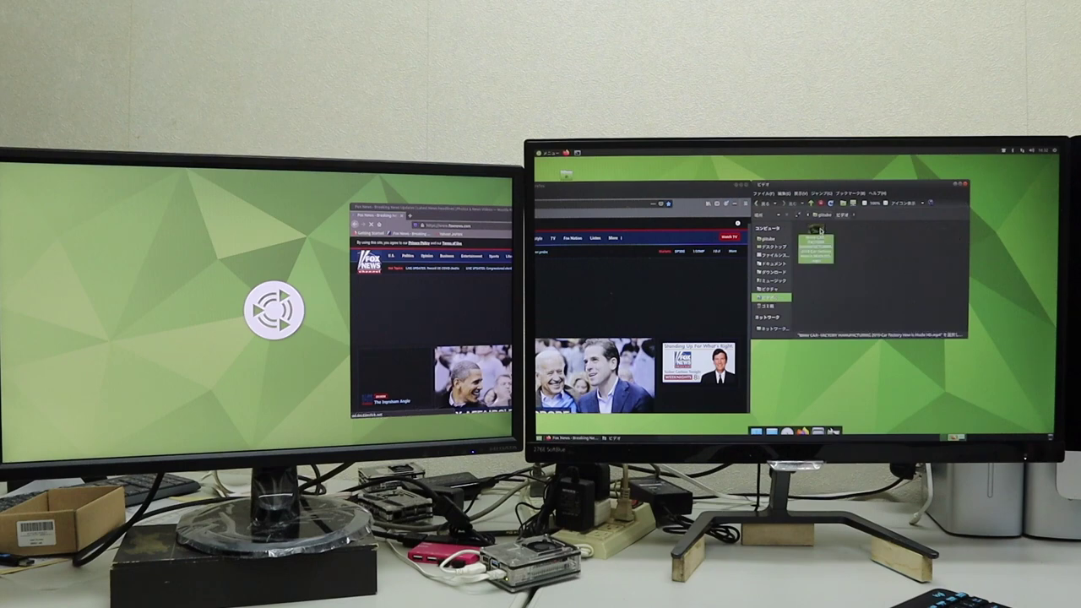
pyautogui.doubleClick(817, 229)
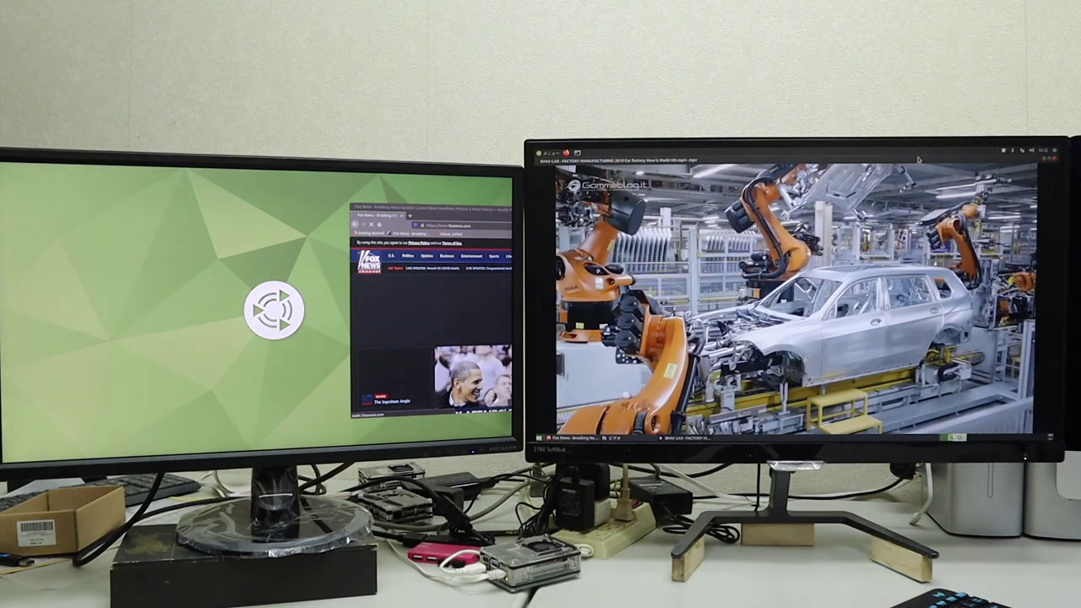
# Move the playing video window and the Firefox window onto the left monitor
pyautogui.press('super+shift+Left')
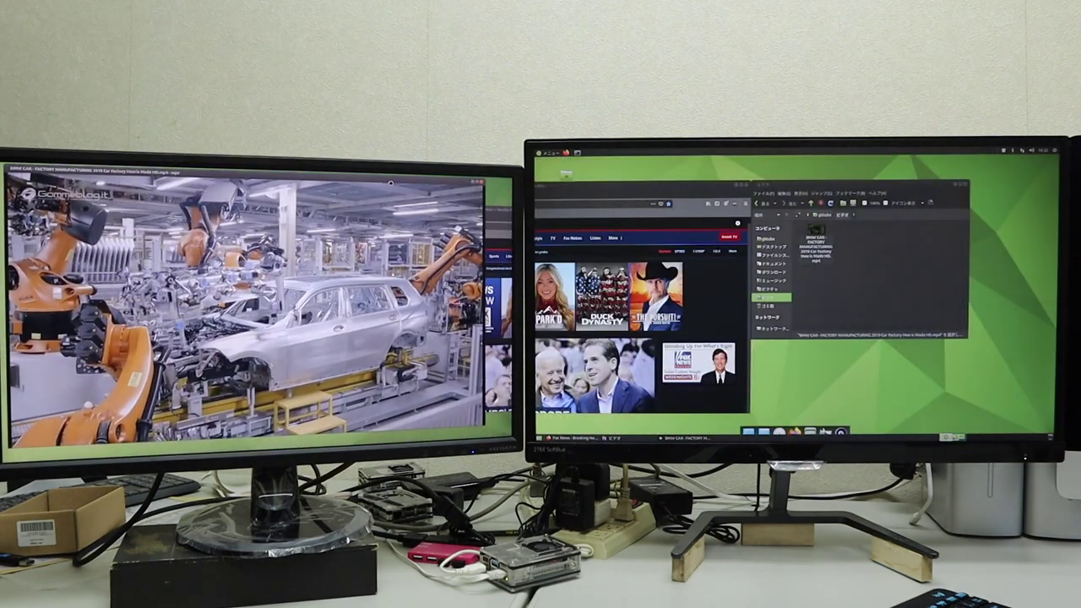
pyautogui.press('super+Up')
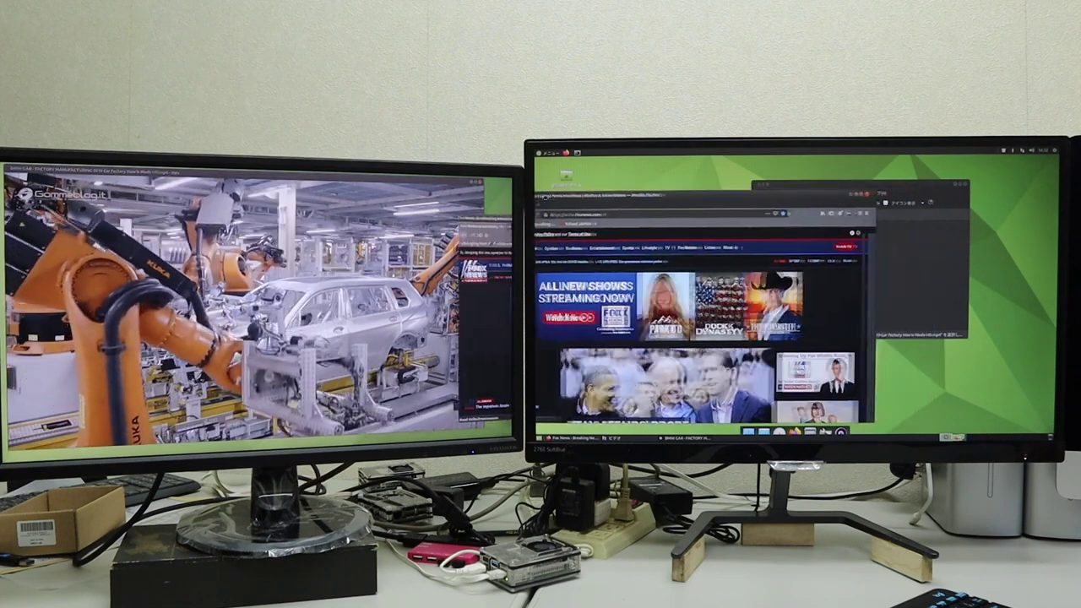
pyautogui.press('super+shift+Left')
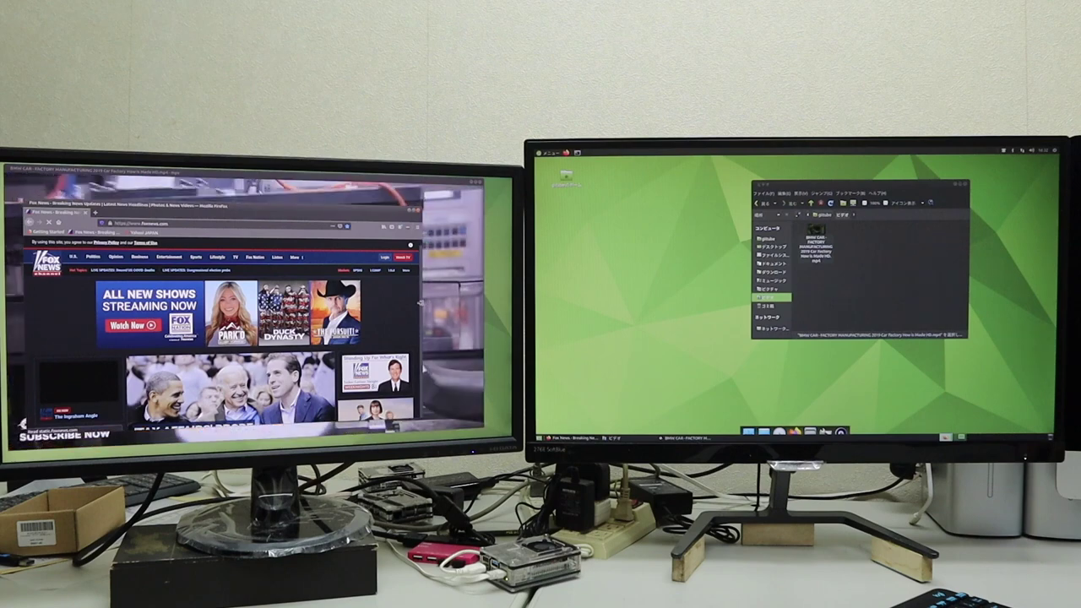
# Widen the Firefox window so it spans both monitors and look through the Fox News page
pyautogui.press('super+shift+Right')
pyautogui.scroll(-5, 228, 337)
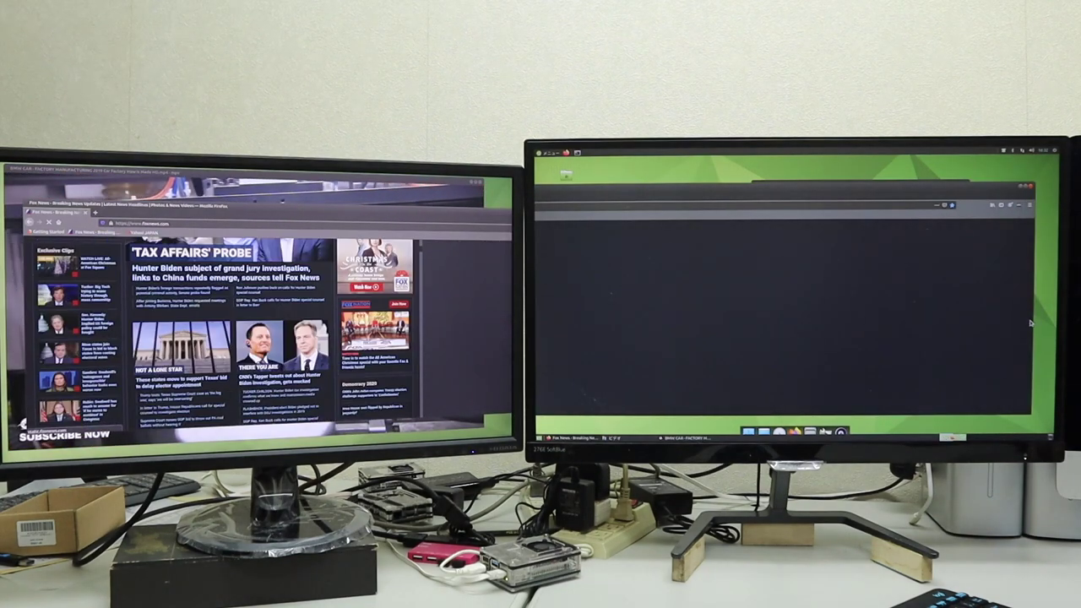
pyautogui.press('super+shift+Right')
pyautogui.scroll(10, 669, 314)
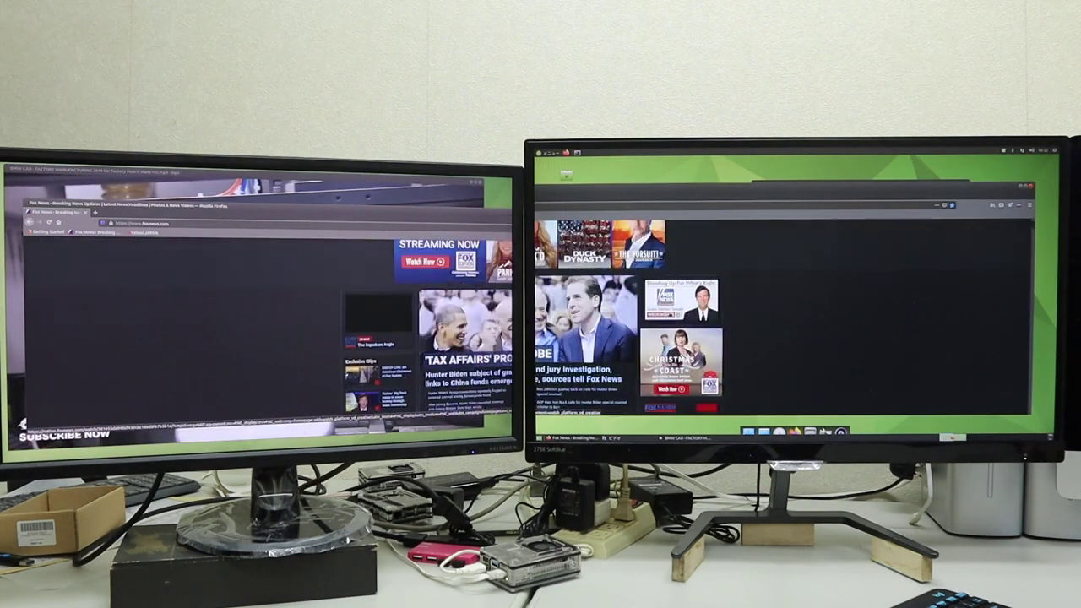
pyautogui.scroll(-5, 669, 314)
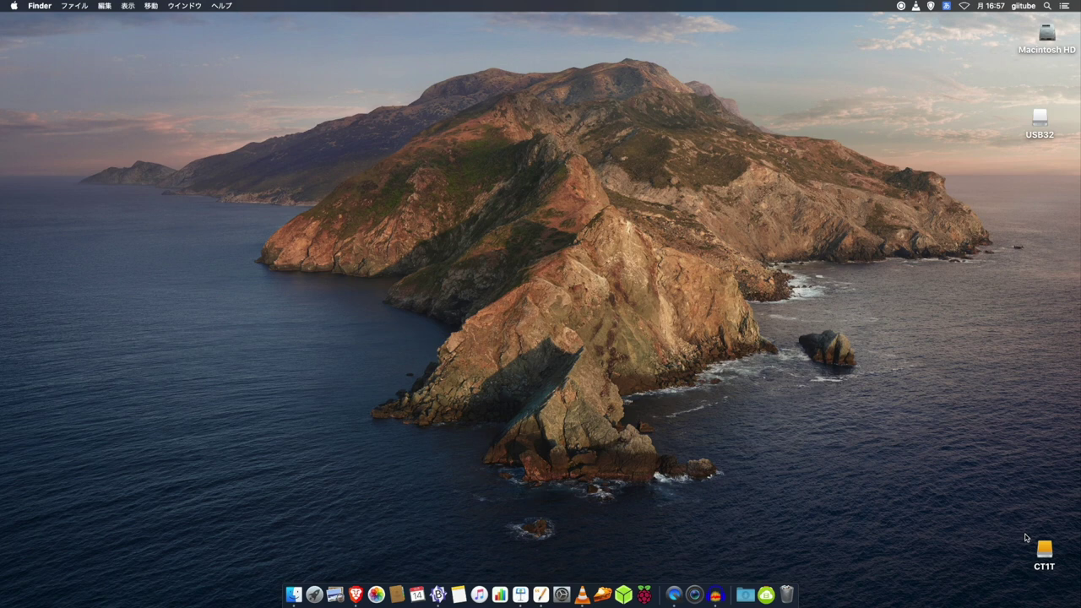
# Show the overview of all desktops and go back one desktop at a time from デスクトップ6 to デスクトップ1
pyautogui.hotkey('ctrl', 'Up')
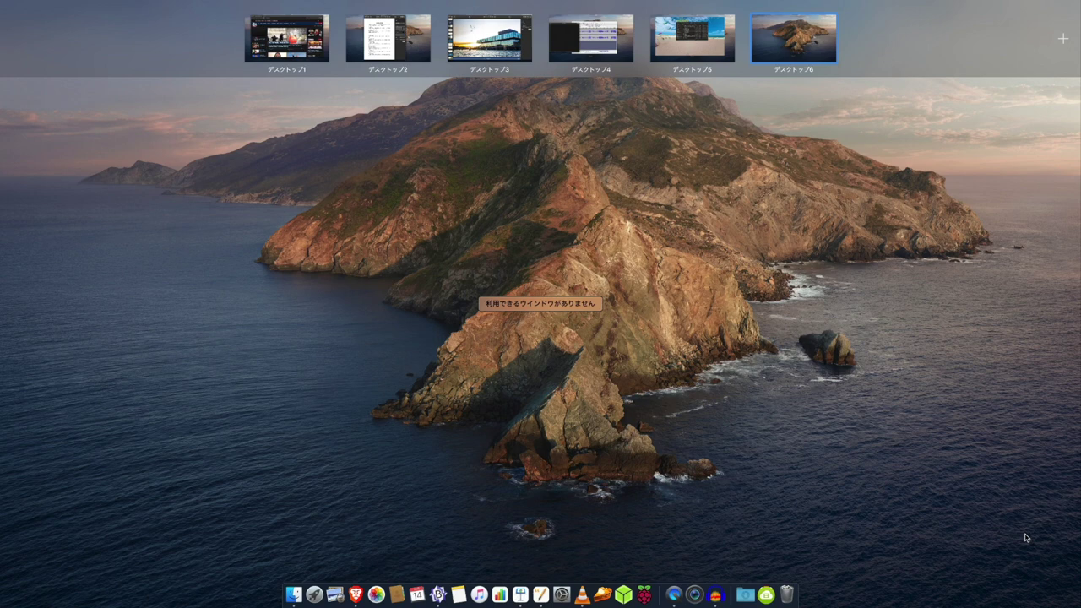
pyautogui.click(1025, 538)
pyautogui.hotkey('ctrl', 'Left')
pyautogui.hotkey('ctrl', 'Left')
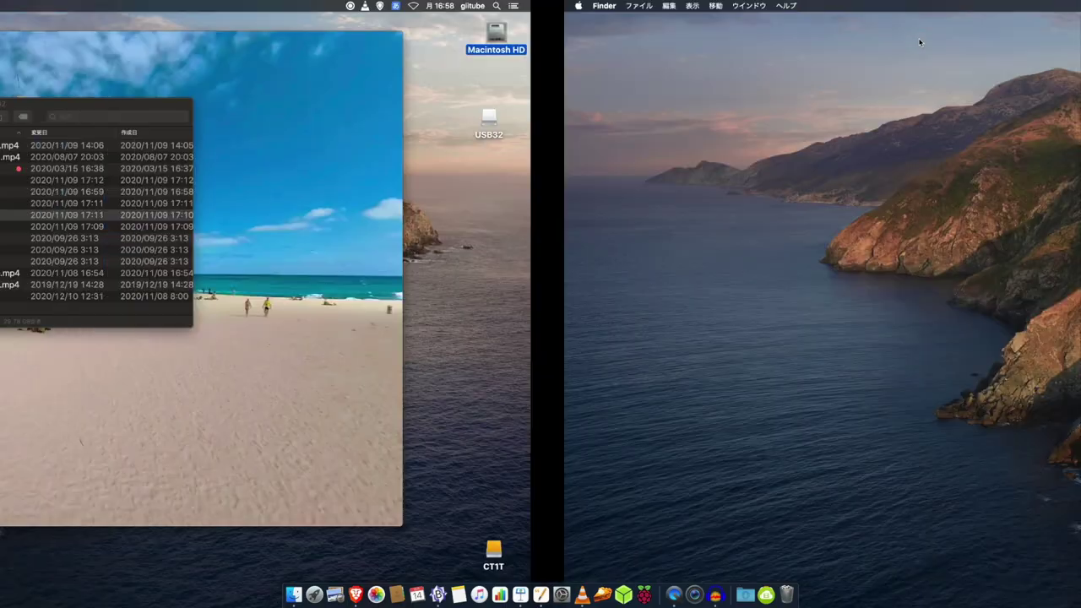
pyautogui.hotkey('ctrl', 'Left')
pyautogui.hotkey('ctrl', 'Left')
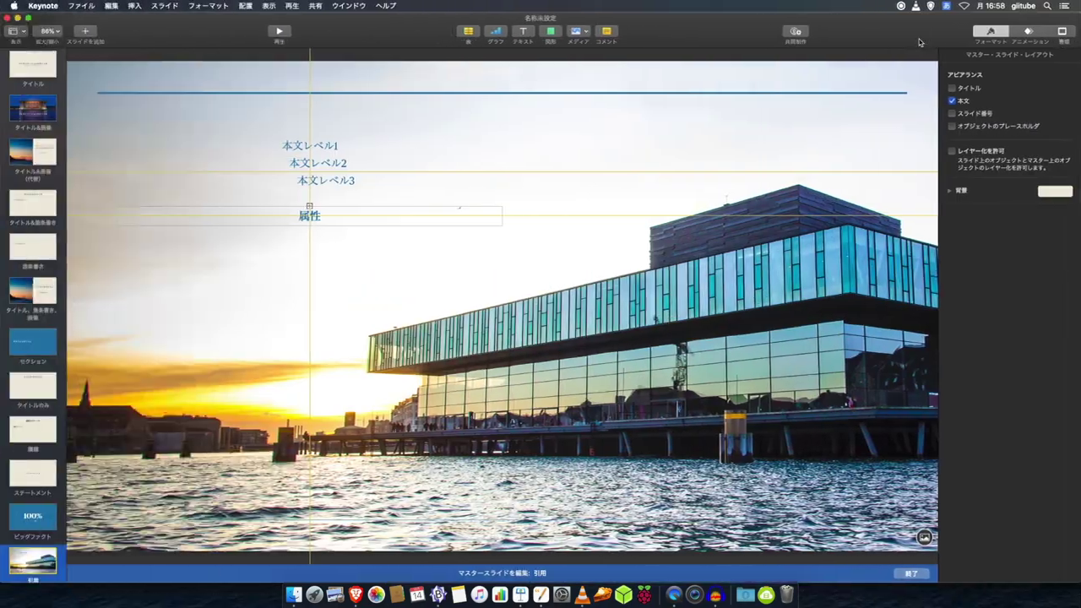
pyautogui.hotkey('ctrl', 'Left')
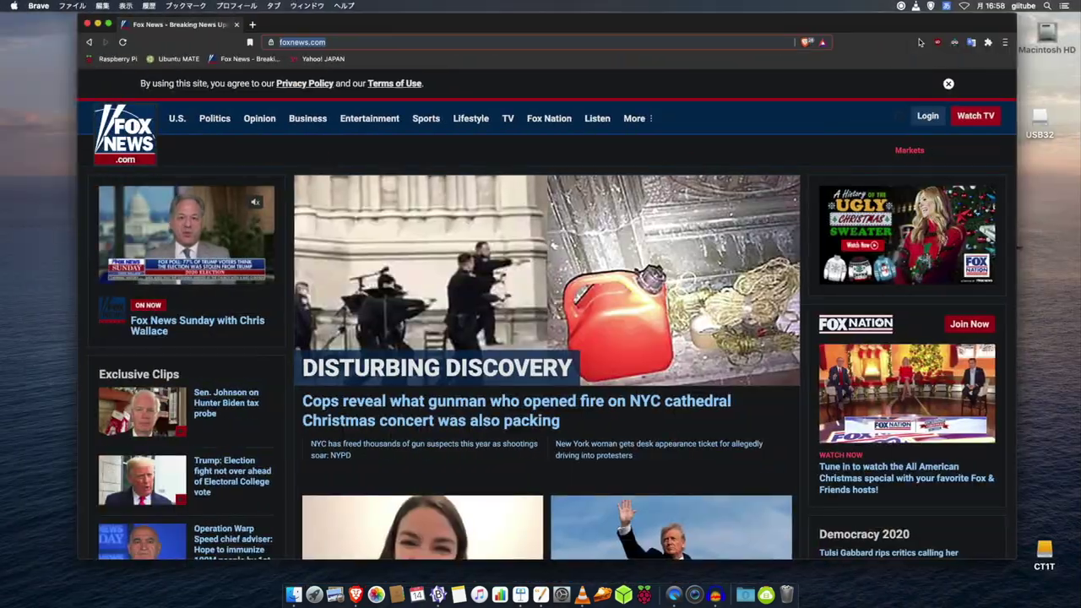
# Go forward to デスクトップ4 and use the desktop overview to visit デスクトップ3 and デスクトップ5
pyautogui.hotkey('ctrl', 'Right')
pyautogui.hotkey('ctrl', 'Right')
pyautogui.hotkey('ctrl', 'Right')
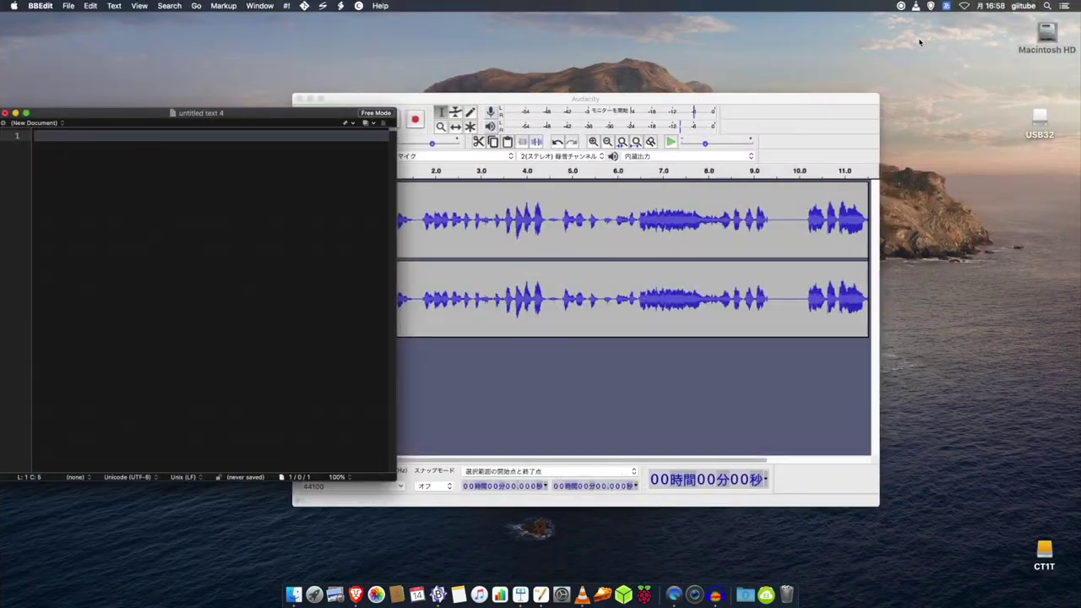
pyautogui.hotkey('ctrl', 'Up')
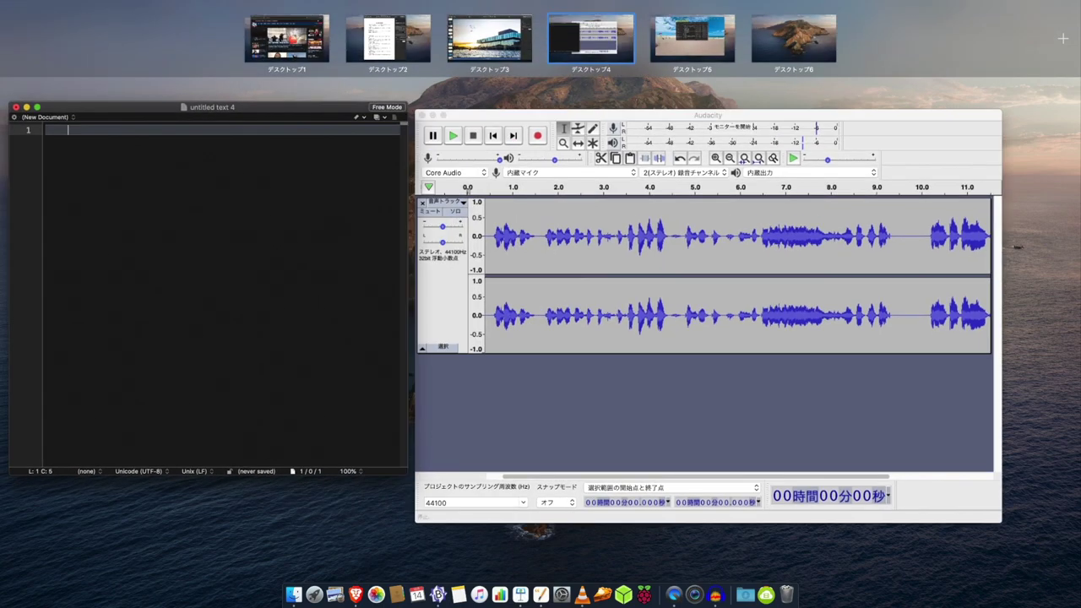
pyautogui.click(482, 32)
pyautogui.hotkey('ctrl', 'Up')
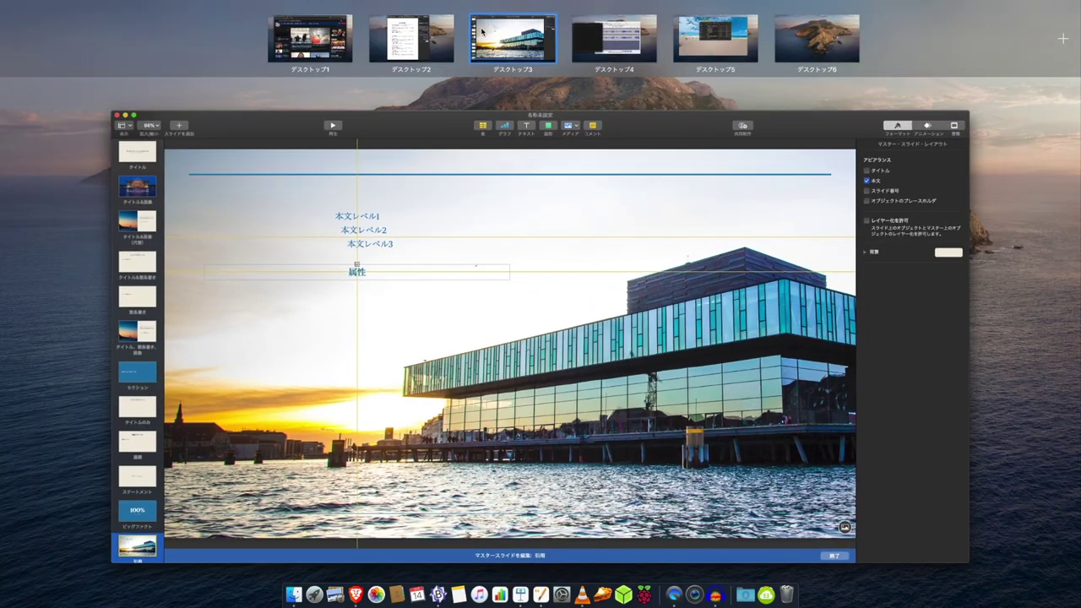
pyautogui.click(716, 35)
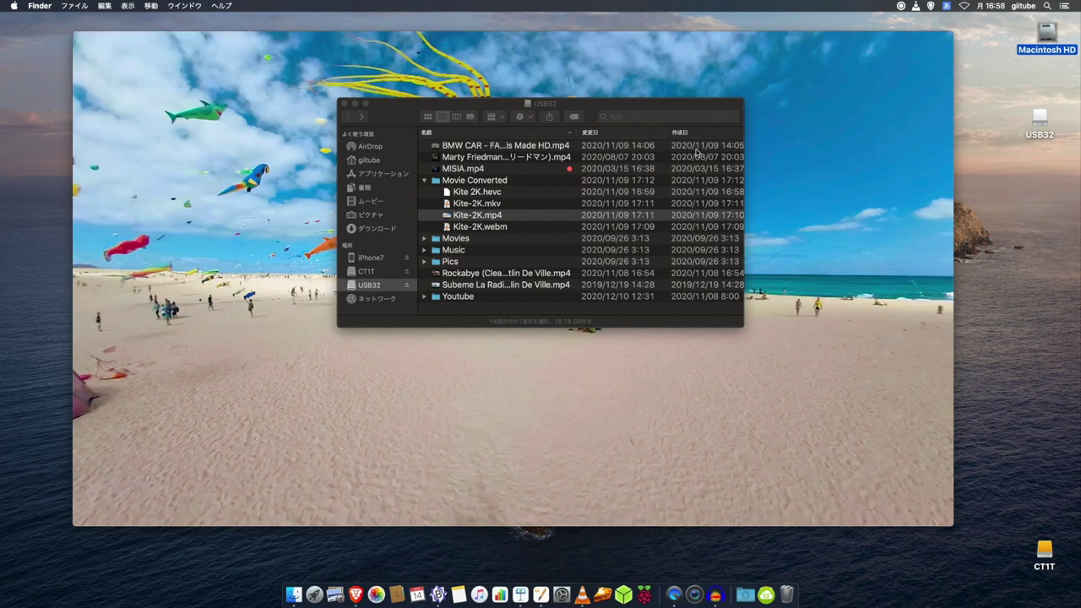
# Return to デスクトップ4 and move its untitled text 4 window to デスクトップ6 through the desktop overview
pyautogui.hotkey('ctrl', 'Up')
pyautogui.hotkey('ctrl', 'Left')
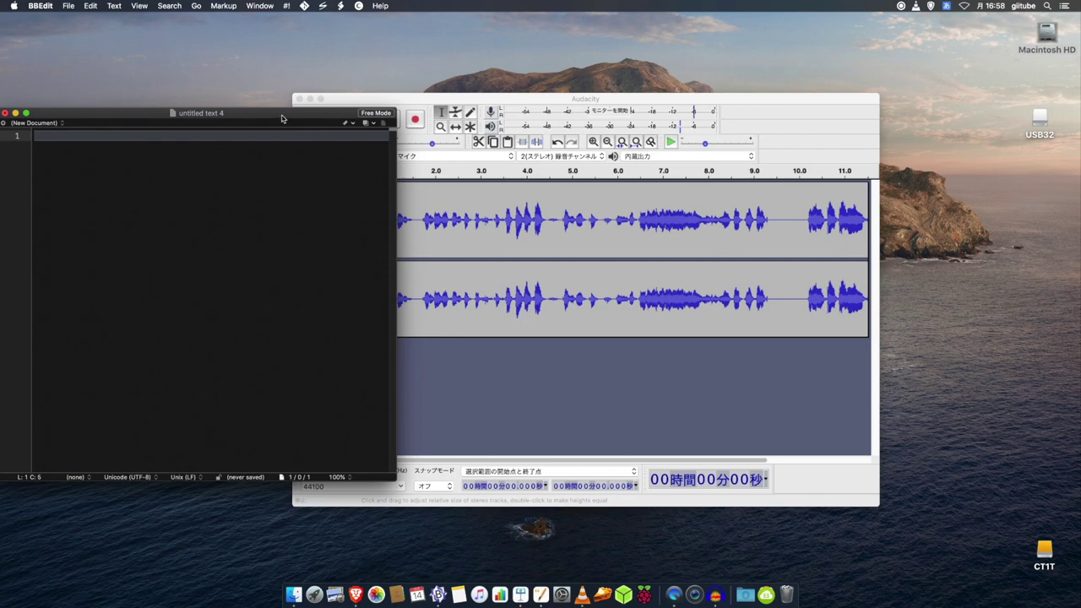
pyautogui.hotkey('ctrl', 'Up')
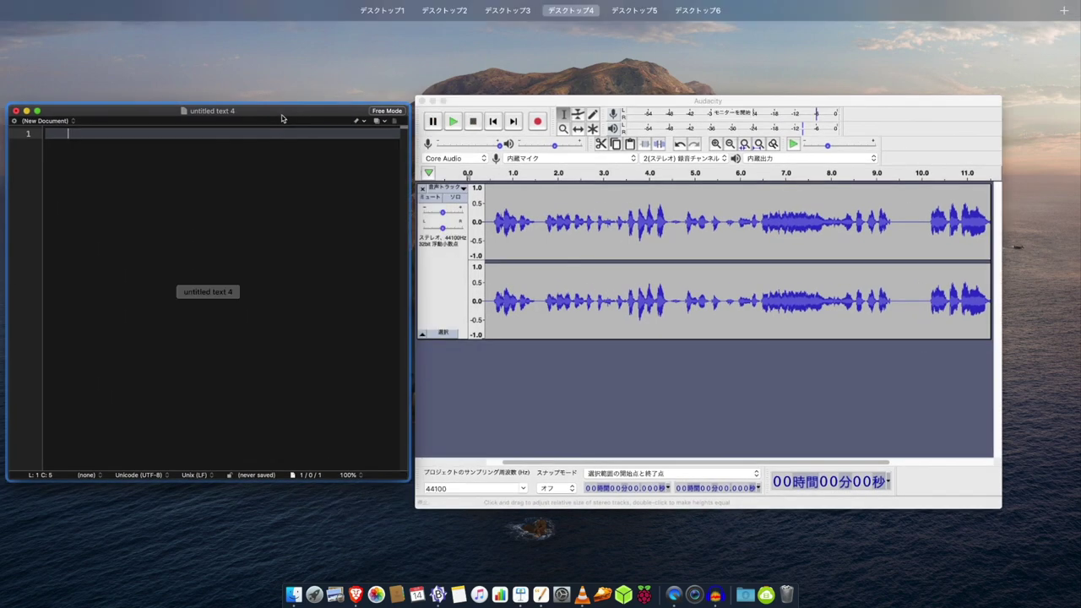
pyautogui.moveTo(282, 118); pyautogui.dragTo(693, 38)
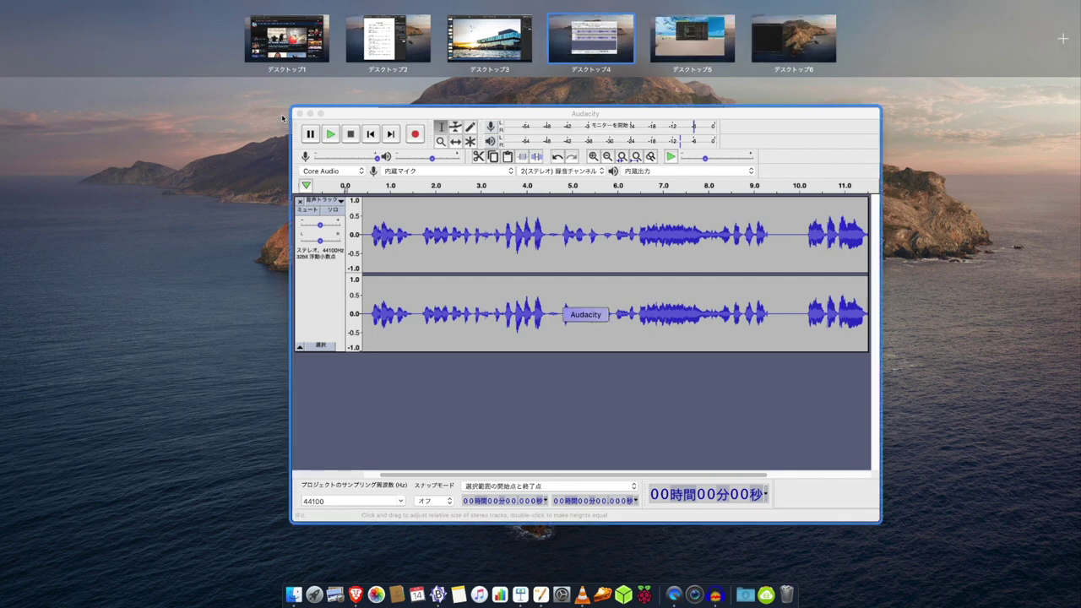
pyautogui.click(778, 127)
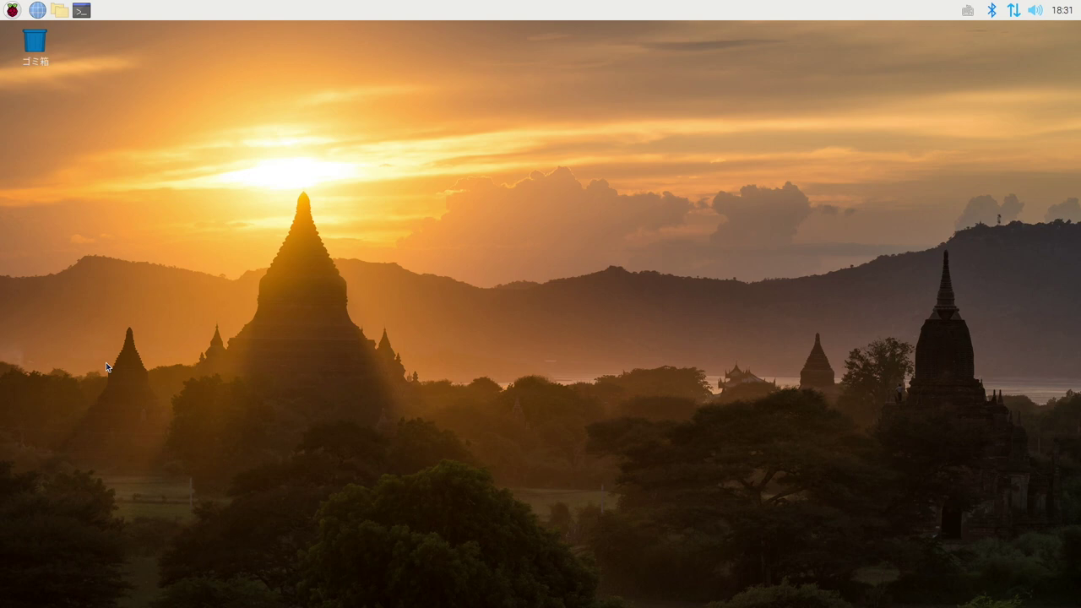
# Enable the Openbox Configuration Manager item under 設定 in the Raspberry Pi's Main Menu Editor and save the change
pyautogui.click(12, 10)
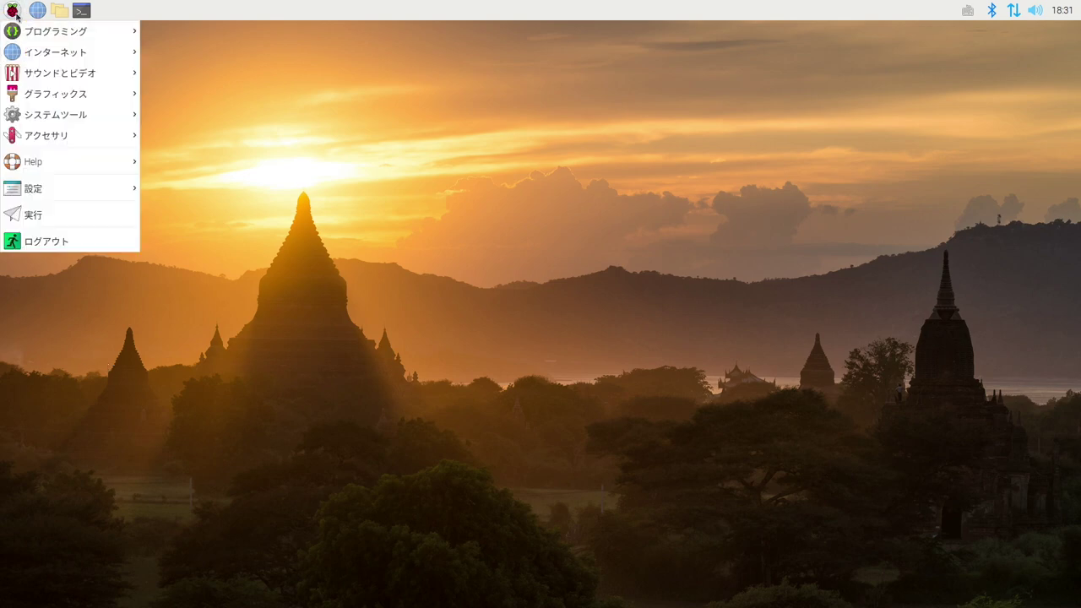
pyautogui.moveTo(50, 188)
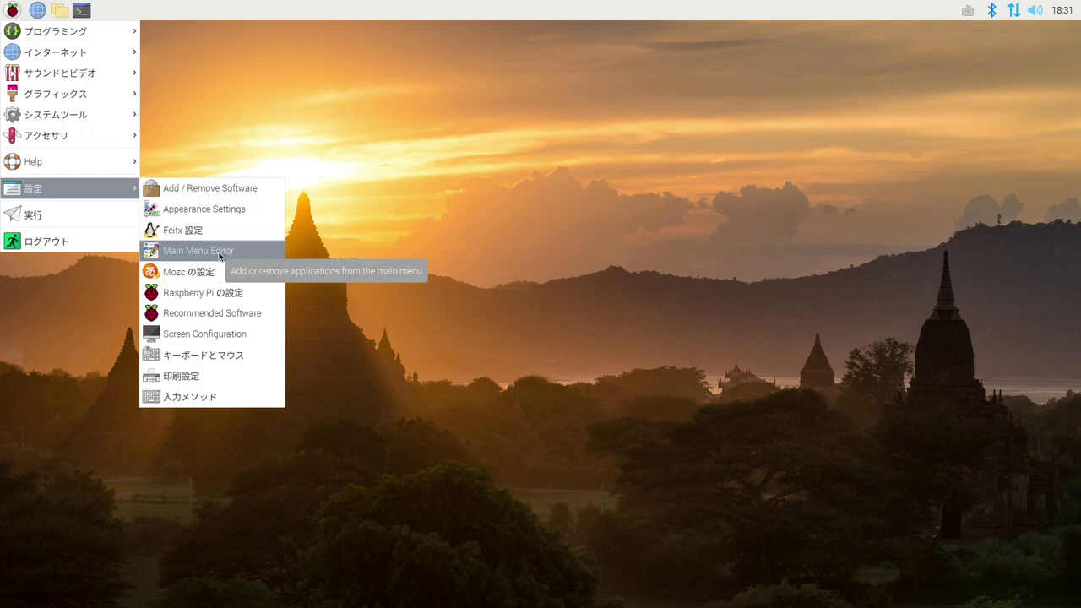
pyautogui.click(219, 252)
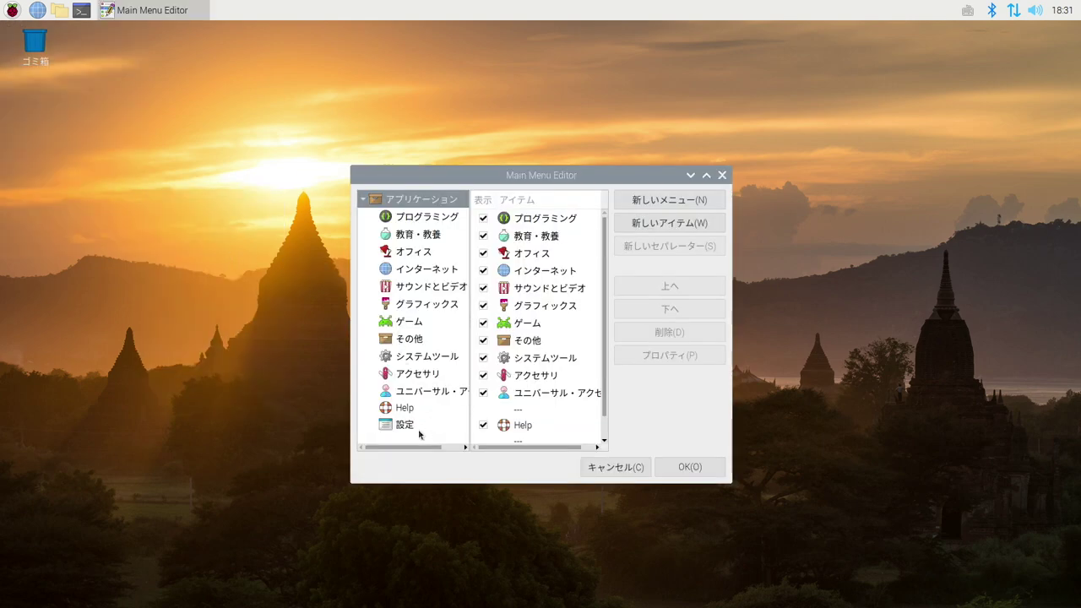
pyautogui.click(406, 425)
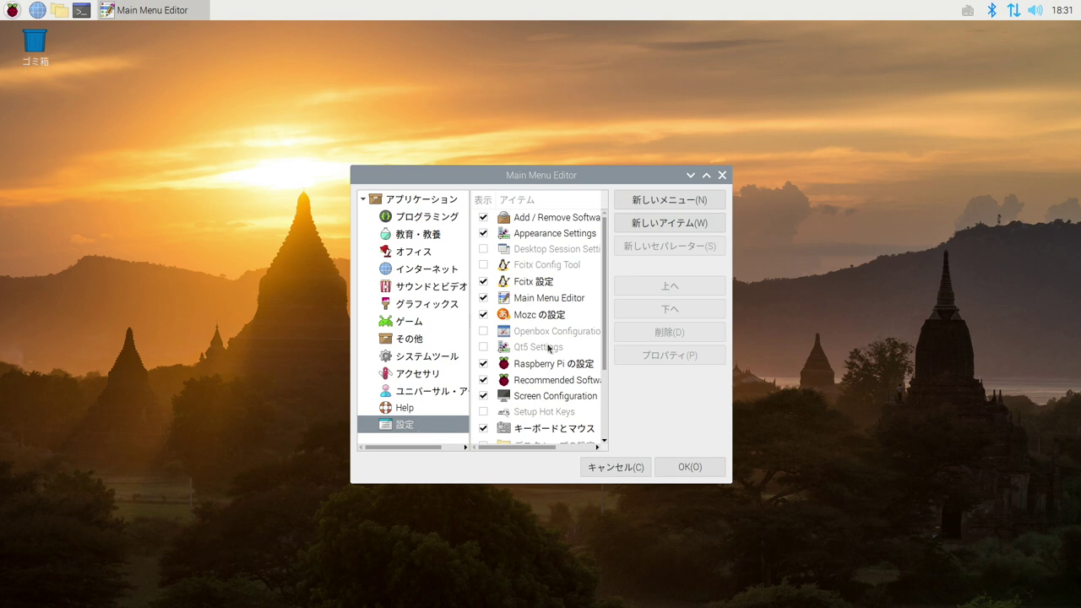
pyautogui.click(483, 331)
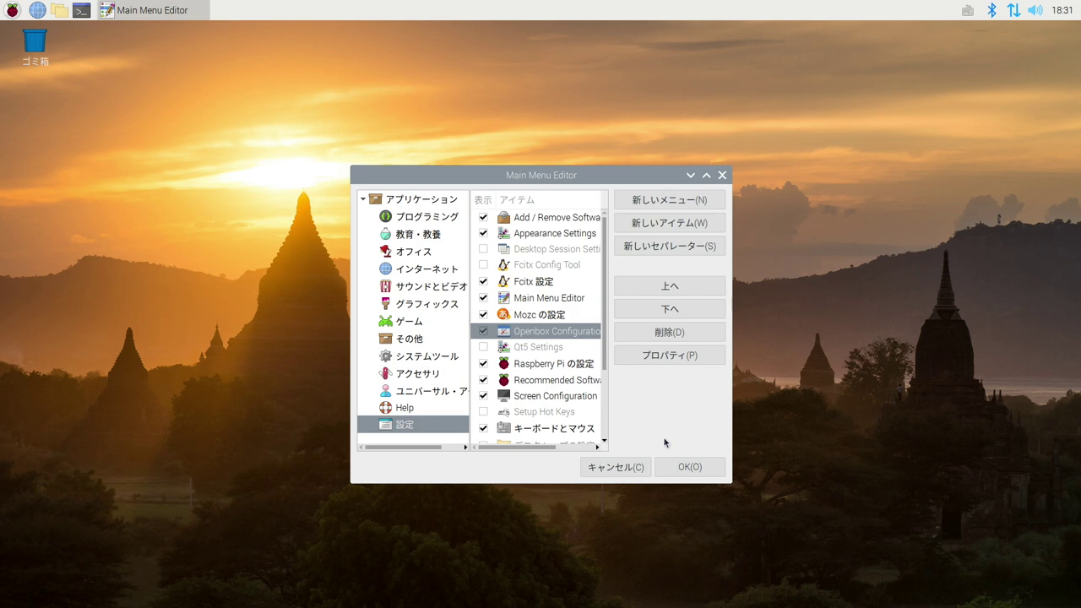
pyautogui.click(673, 467)
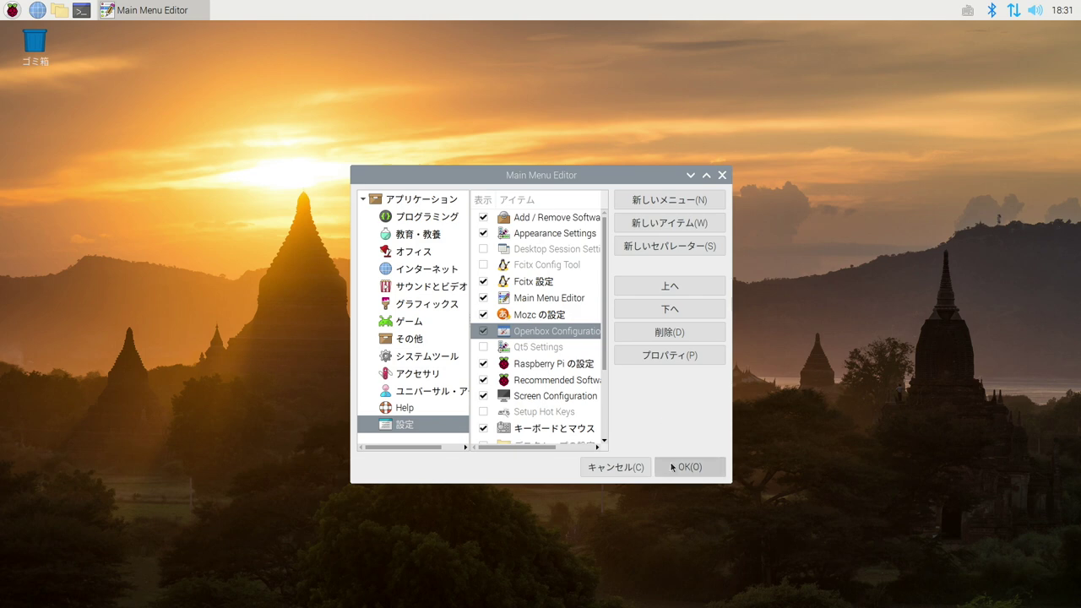
# Set the number of desktops to 3 in the Openbox Configuration Manager and close it
pyautogui.click(13, 10)
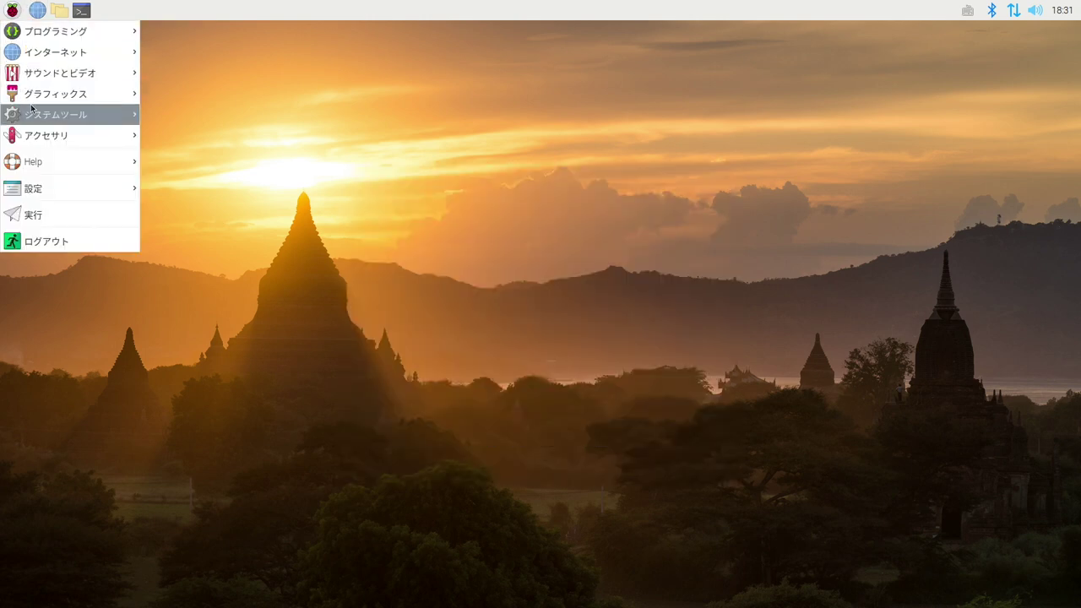
pyautogui.moveTo(48, 190)
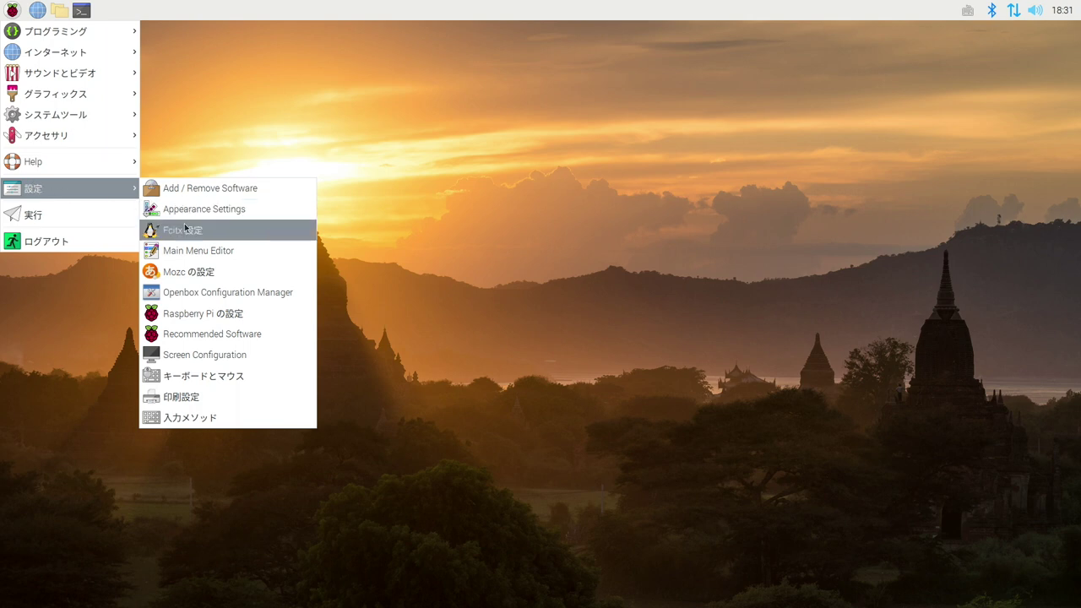
pyautogui.click(188, 292)
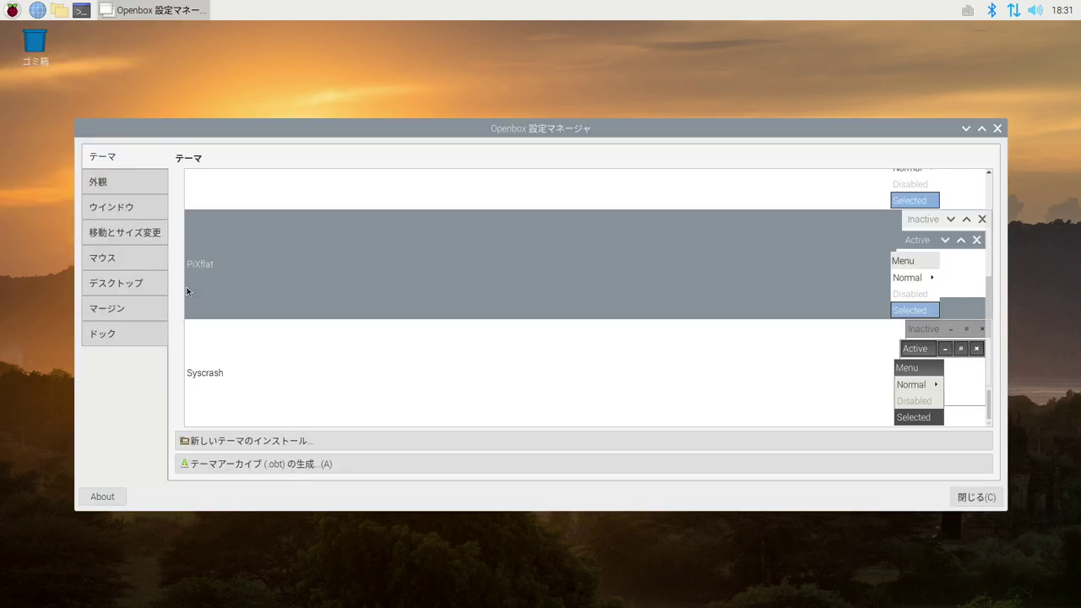
pyautogui.click(133, 286)
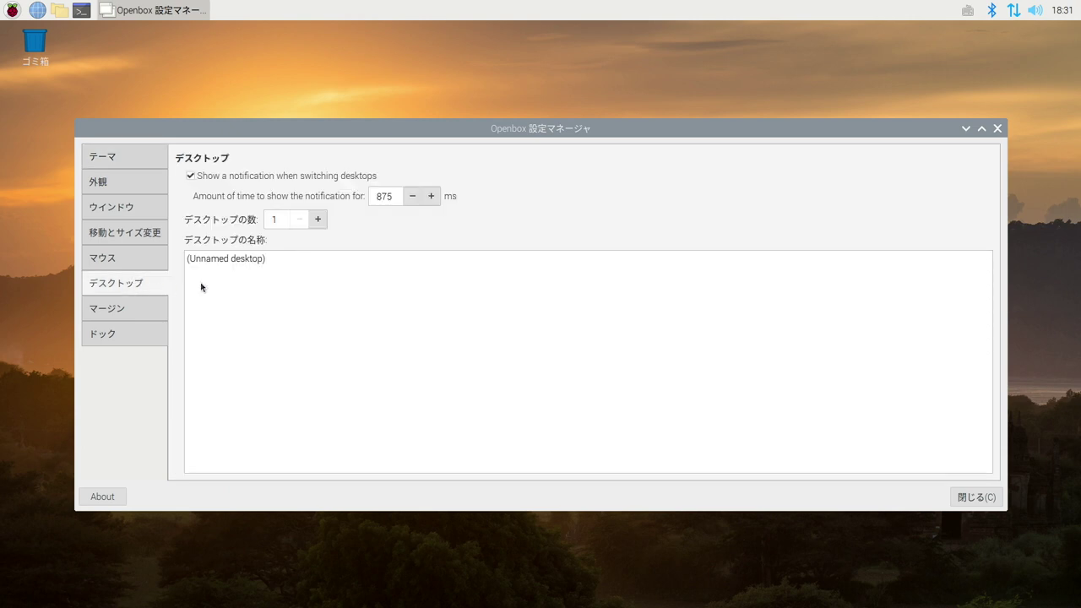
pyautogui.click(318, 220)
pyautogui.click(319, 220)
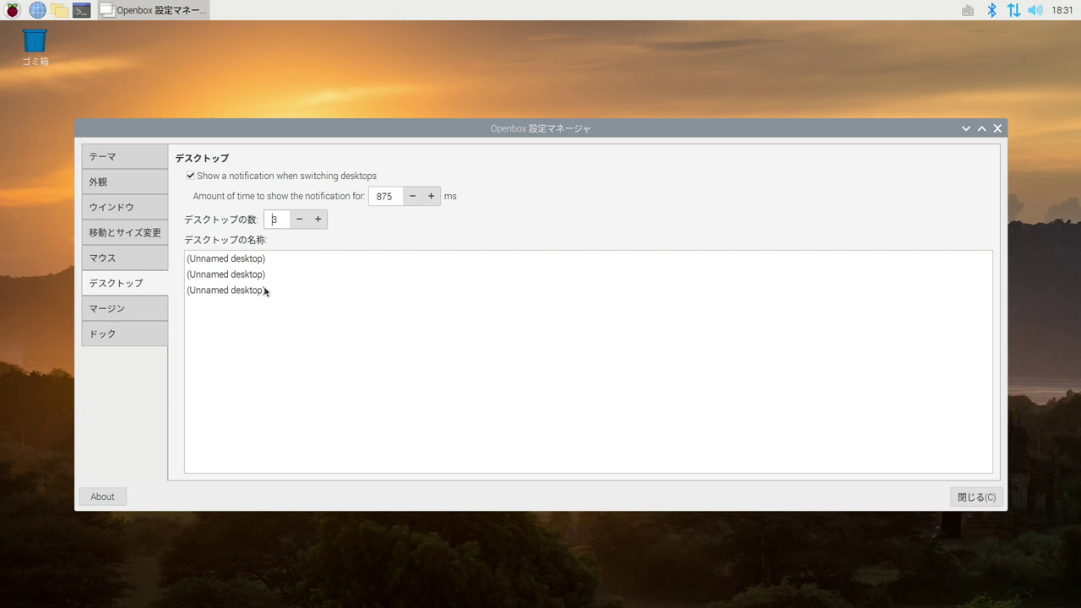
pyautogui.click(976, 498)
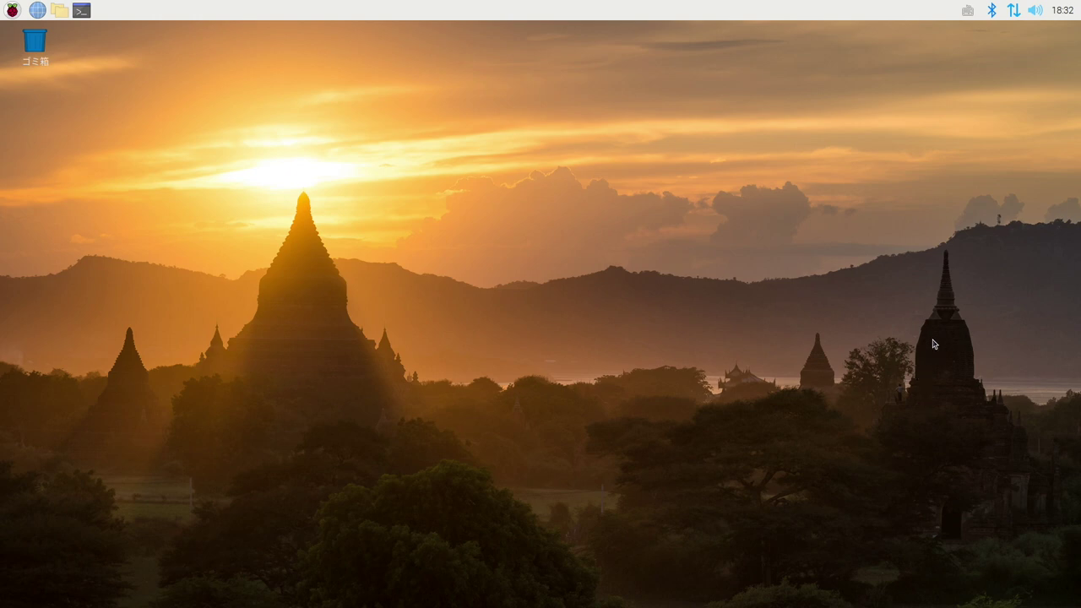
# Add the デスクトップページャ applet to the Raspberry Pi's panel and close the panel settings
pyautogui.rightClick(918, 7)
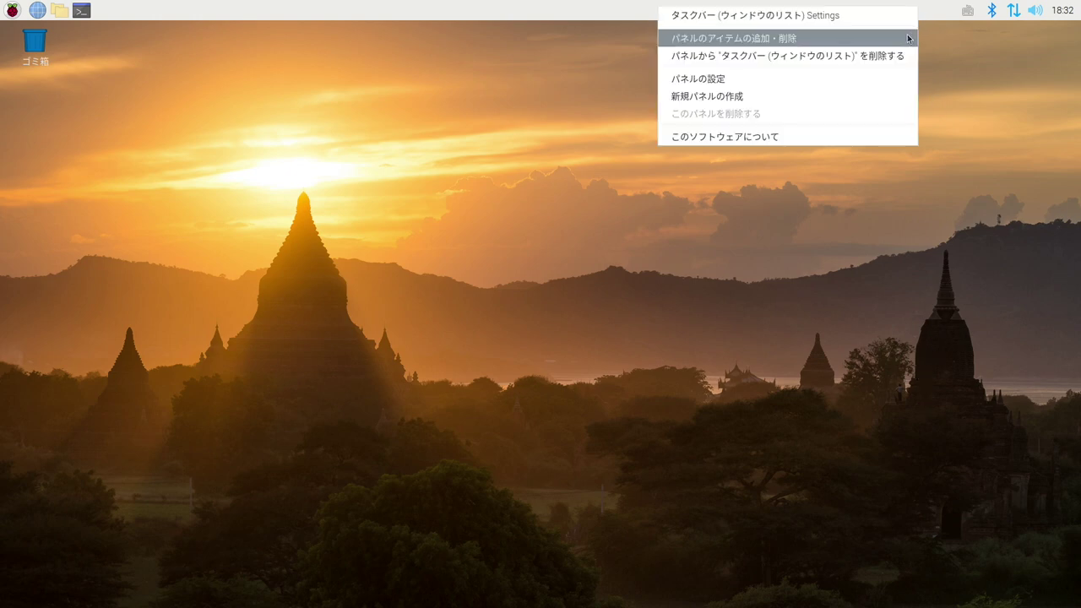
pyautogui.click(909, 39)
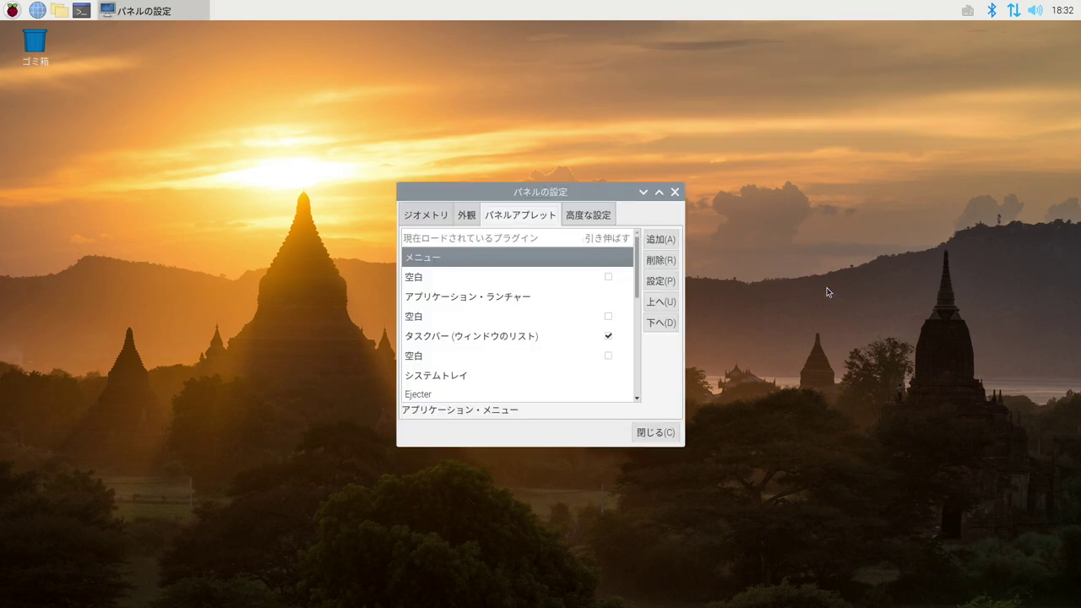
pyautogui.click(672, 242)
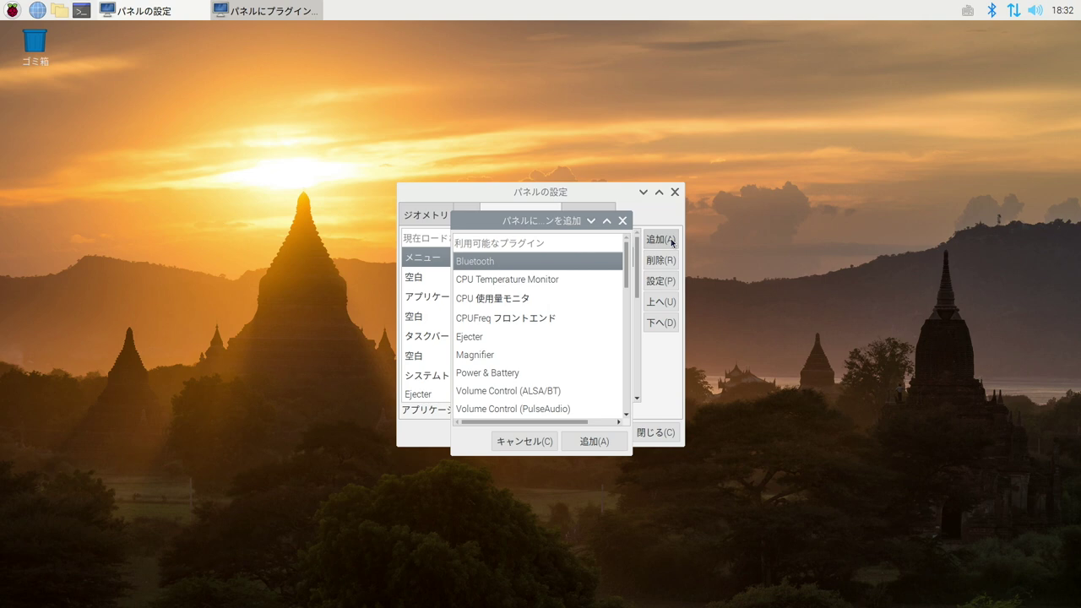
pyautogui.scroll(-5, 592, 351)
pyautogui.scroll(-2, 591, 351)
pyautogui.scroll(-1, 591, 351)
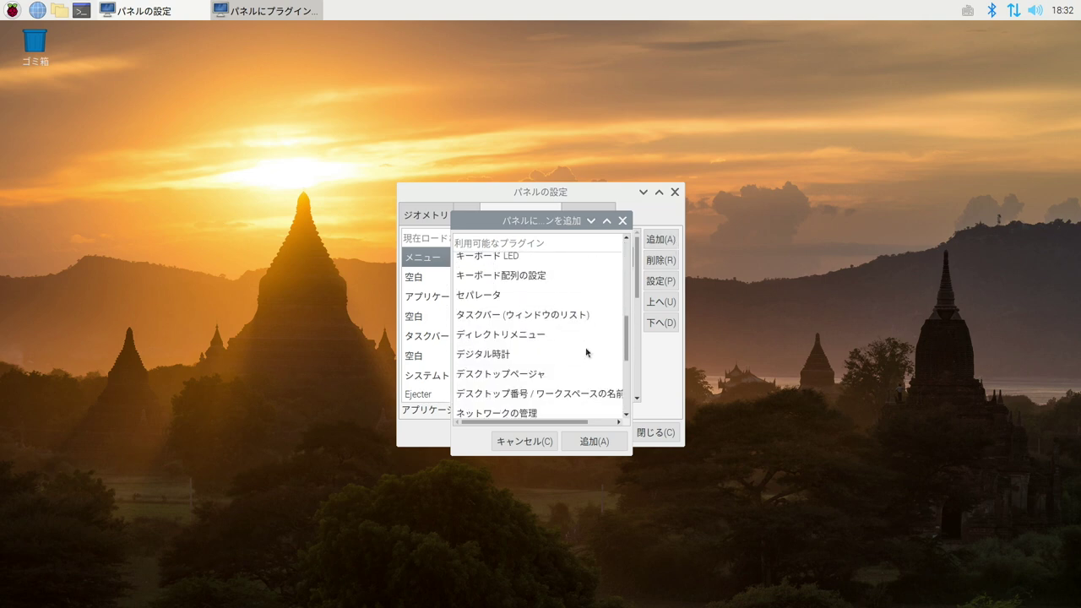
pyautogui.click(502, 377)
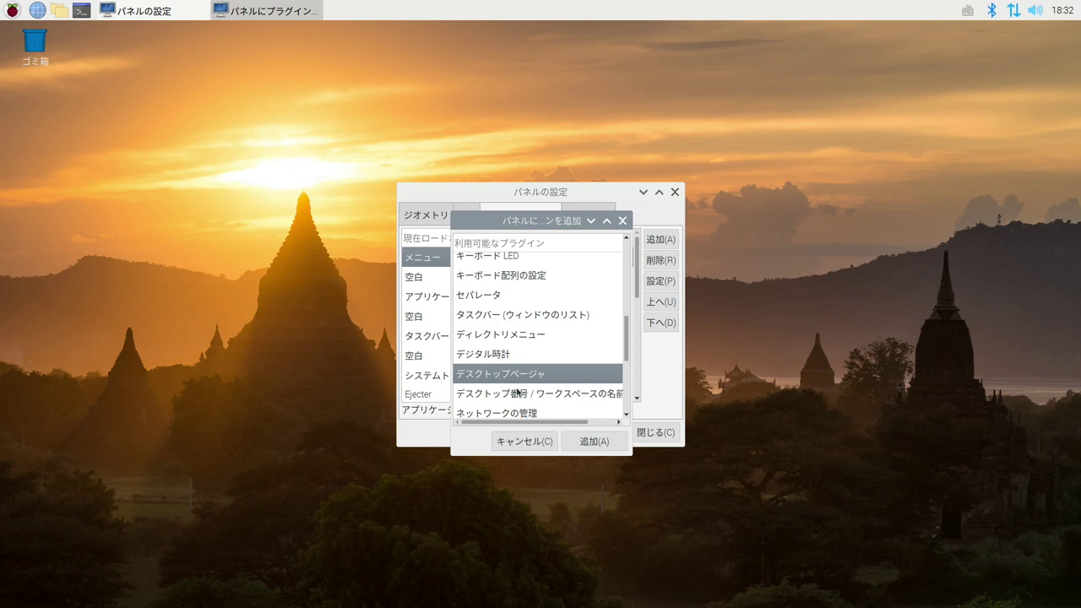
pyautogui.click(593, 442)
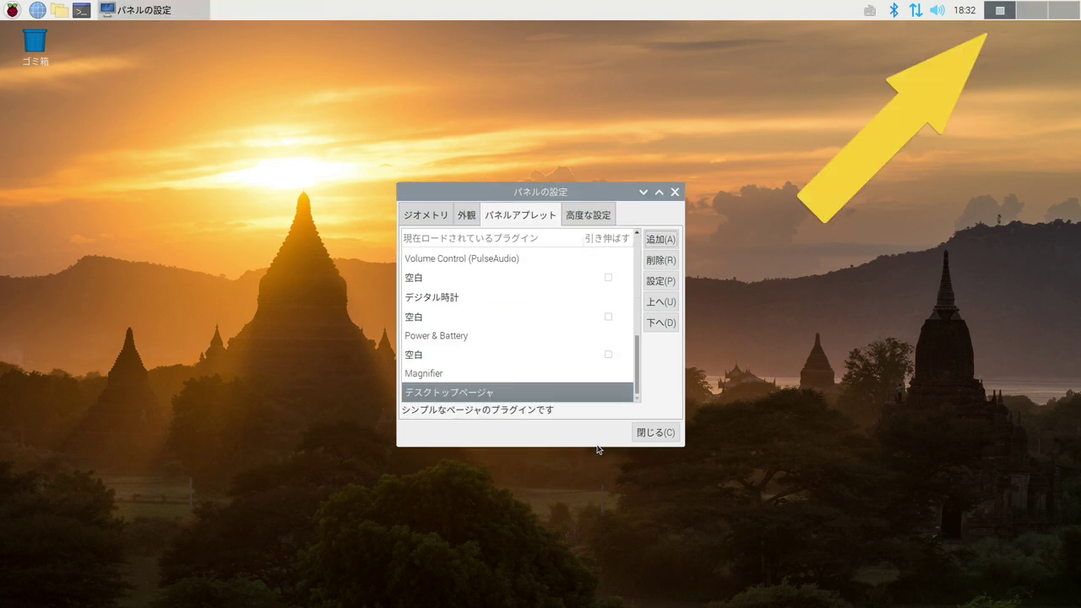
pyautogui.click(664, 434)
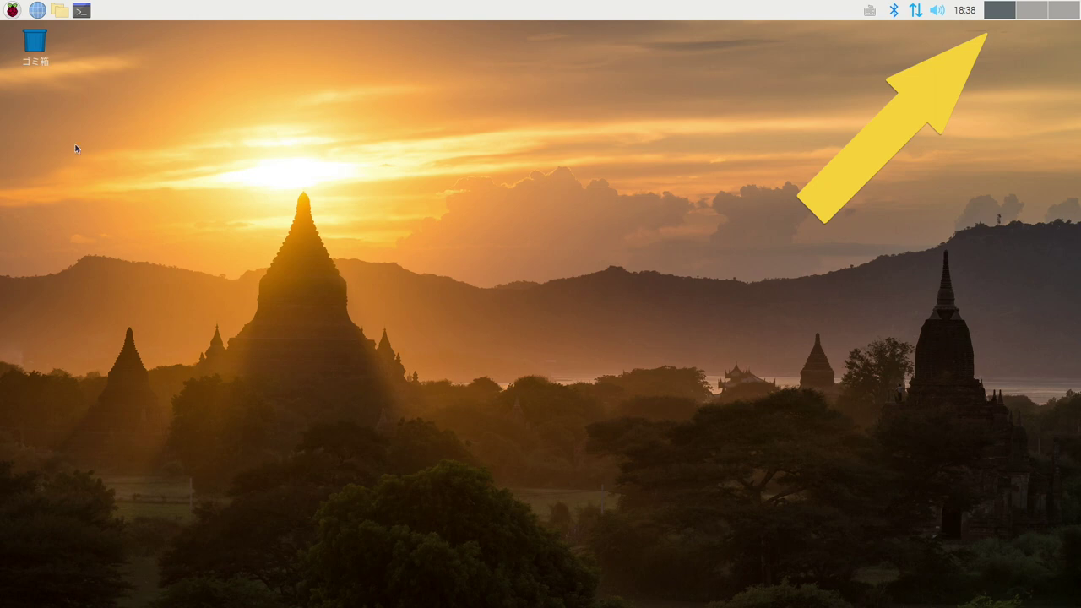
# Open the Fox News bookmark in Chromium on デスクトップ1 and a terminal window on デスクトップ2
pyautogui.click(37, 10)
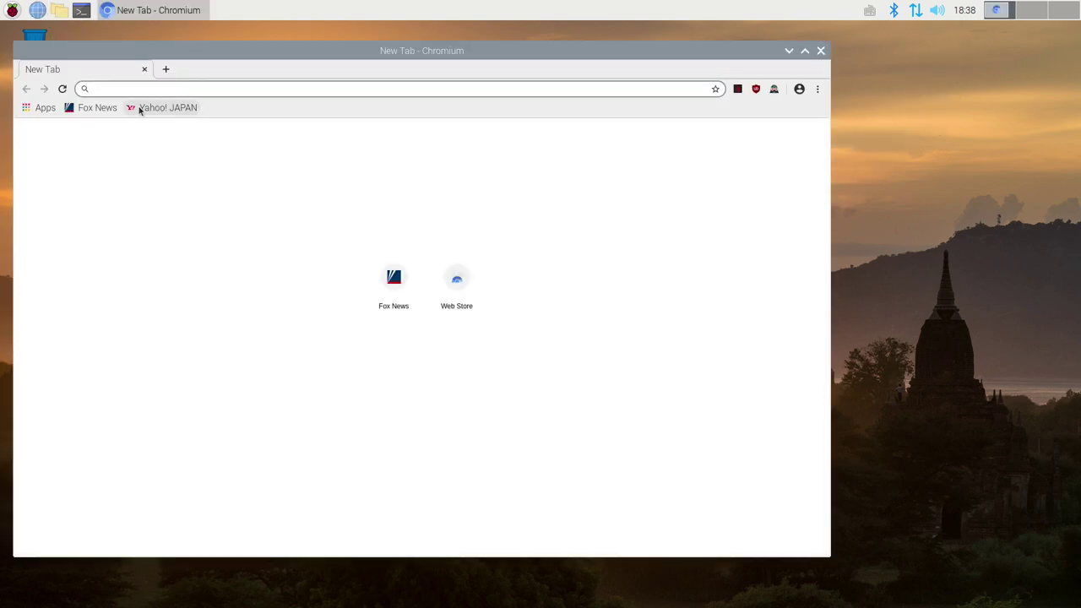
pyautogui.click(100, 109)
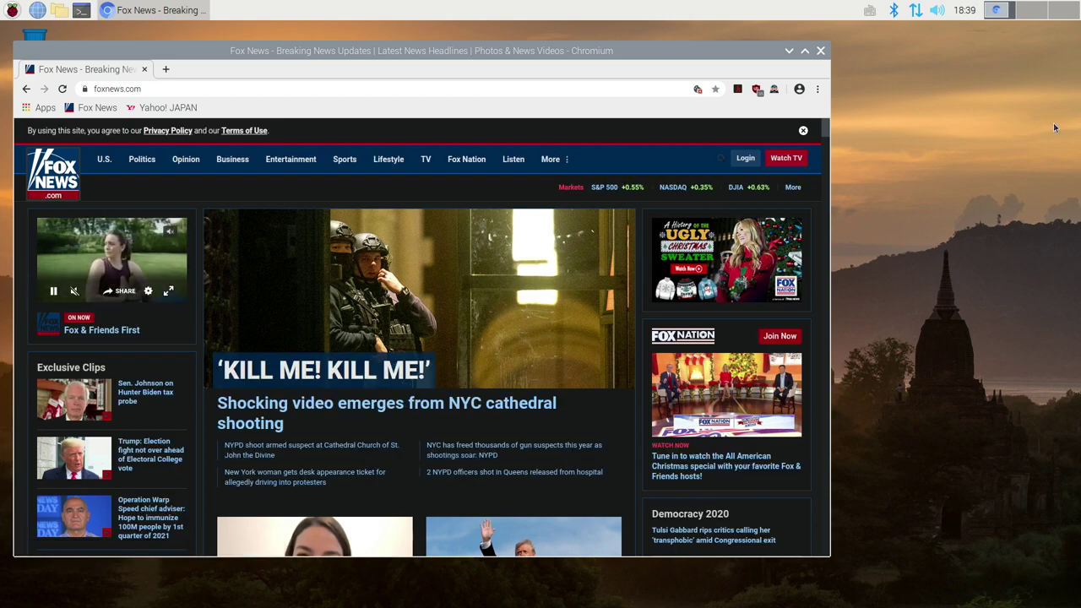
pyautogui.hotkey('ctrl', 'alt', 'Right')
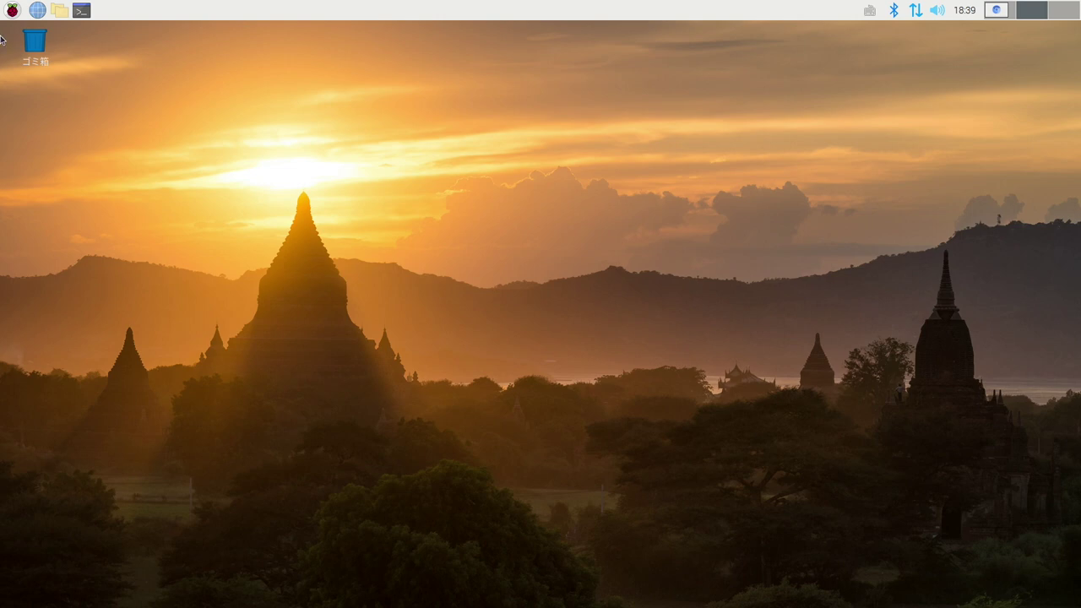
pyautogui.click(81, 11)
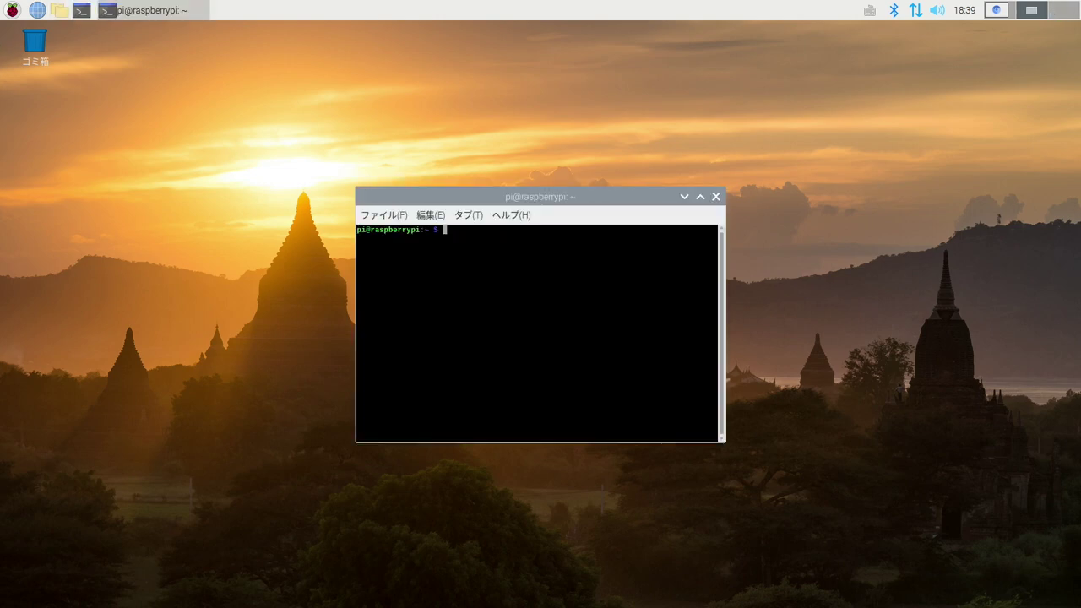
# Open タスクマネージャ on デスクトップ3 and move its window toward the right side of the desktop
pyautogui.click(1068, 17)
pyautogui.click(13, 10)
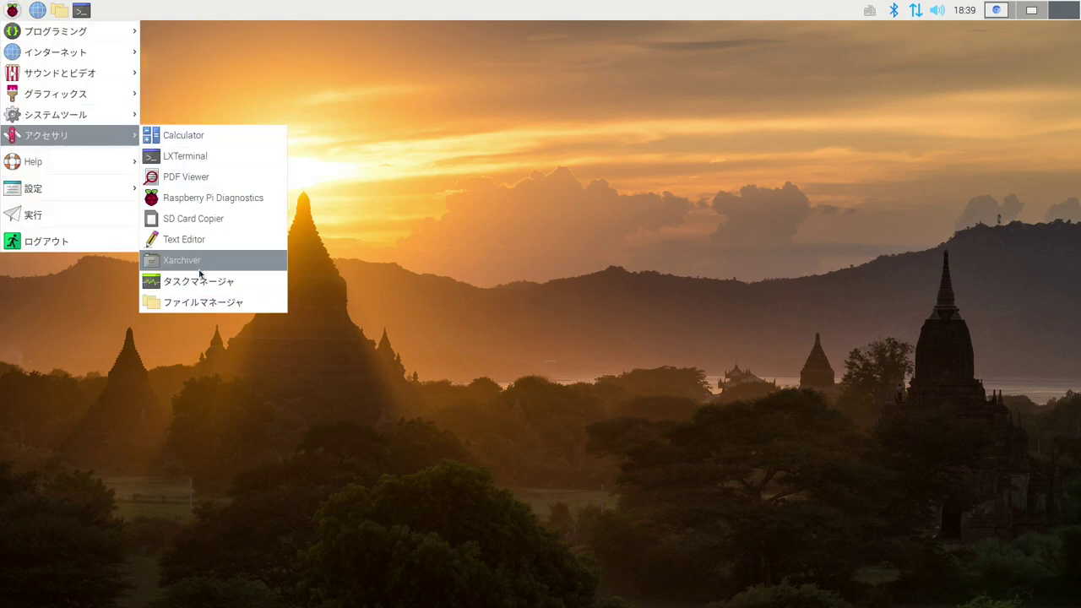
pyautogui.click(203, 283)
pyautogui.moveTo(590, 202); pyautogui.dragTo(850, 203)
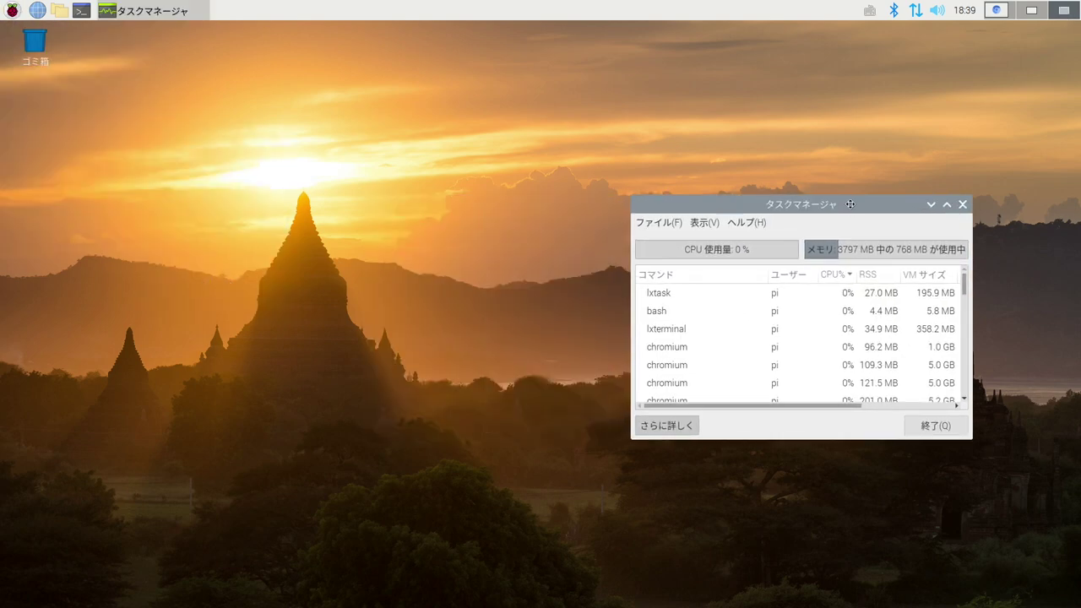
# Open the Text Editor on デスクトップ3 and place its window beside タスクマネージャ
pyautogui.click(13, 10)
pyautogui.moveTo(38, 118)
pyautogui.moveTo(37, 137)
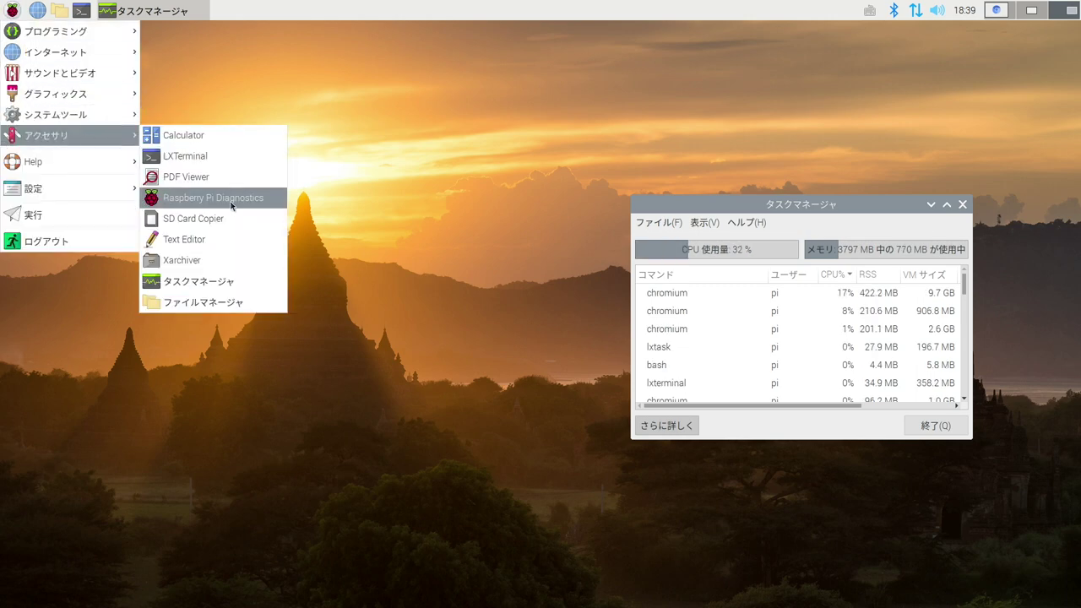
pyautogui.click(224, 240)
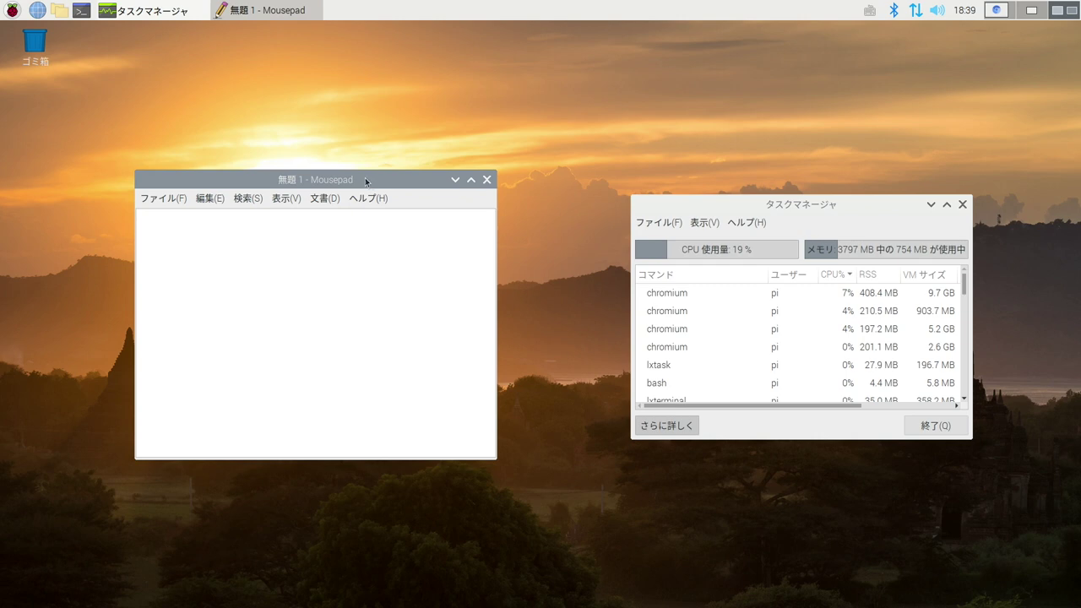
pyautogui.moveTo(368, 179); pyautogui.dragTo(441, 203)
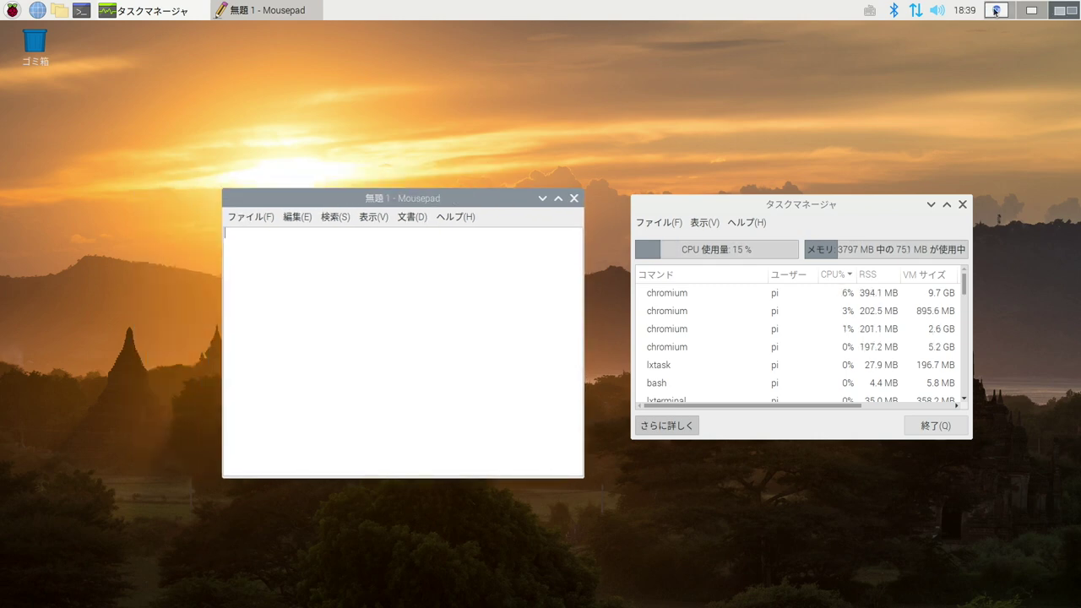
# Visit デスクトップ1 and デスクトップ2 through the desktop pager and return to デスクトップ3
pyautogui.click(995, 11)
pyautogui.click(1028, 10)
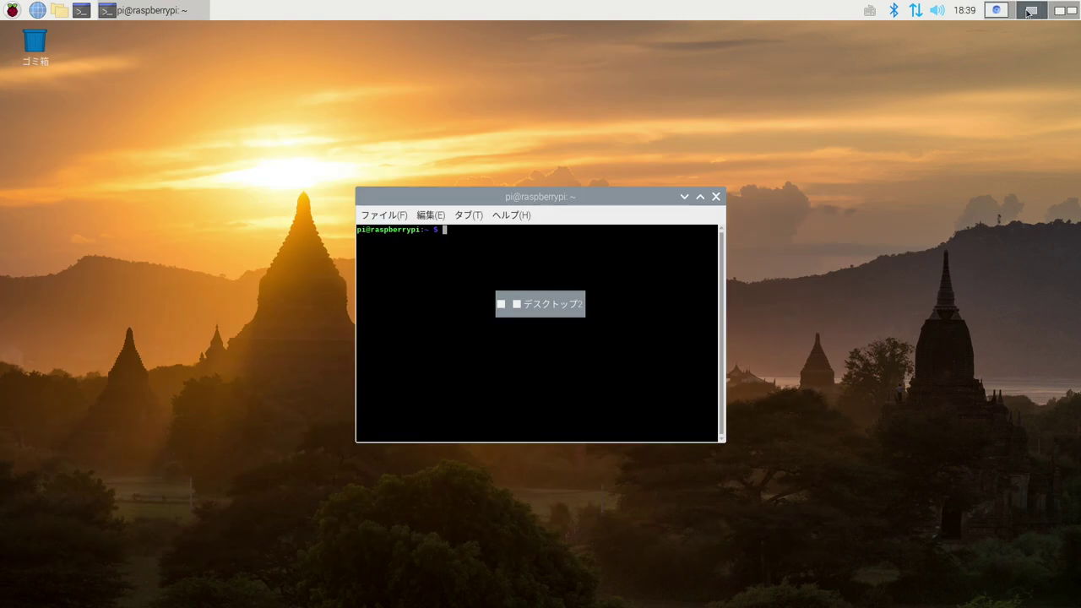
pyautogui.click(1076, 11)
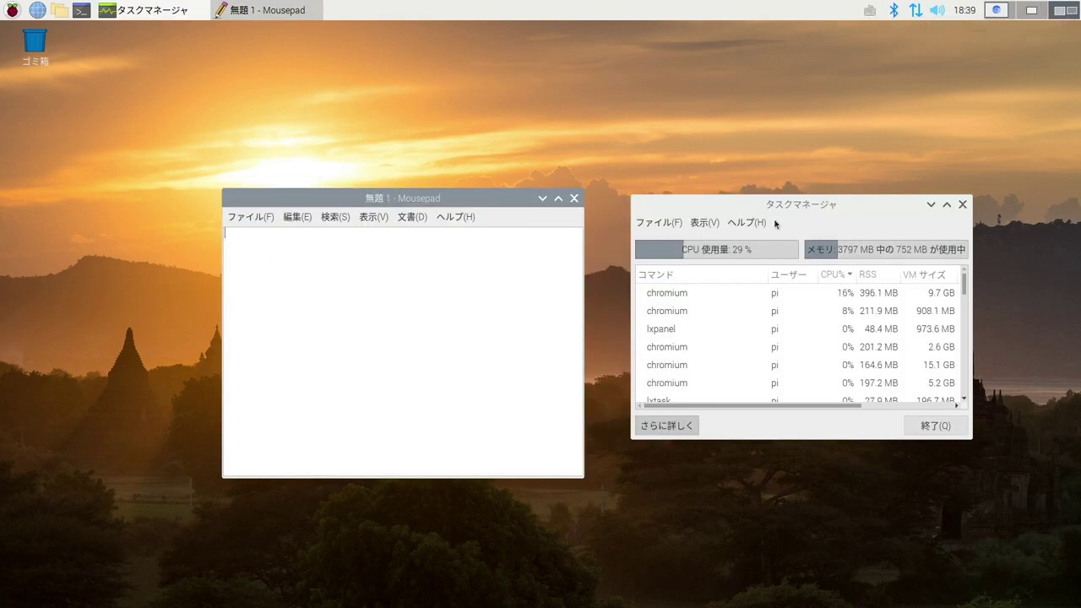
# Send the Mousepad window to デスクトップ1, and on that desktop place it over the right edge of the Fox News browser window
pyautogui.rightClick(405, 199)
pyautogui.moveTo(409, 201)
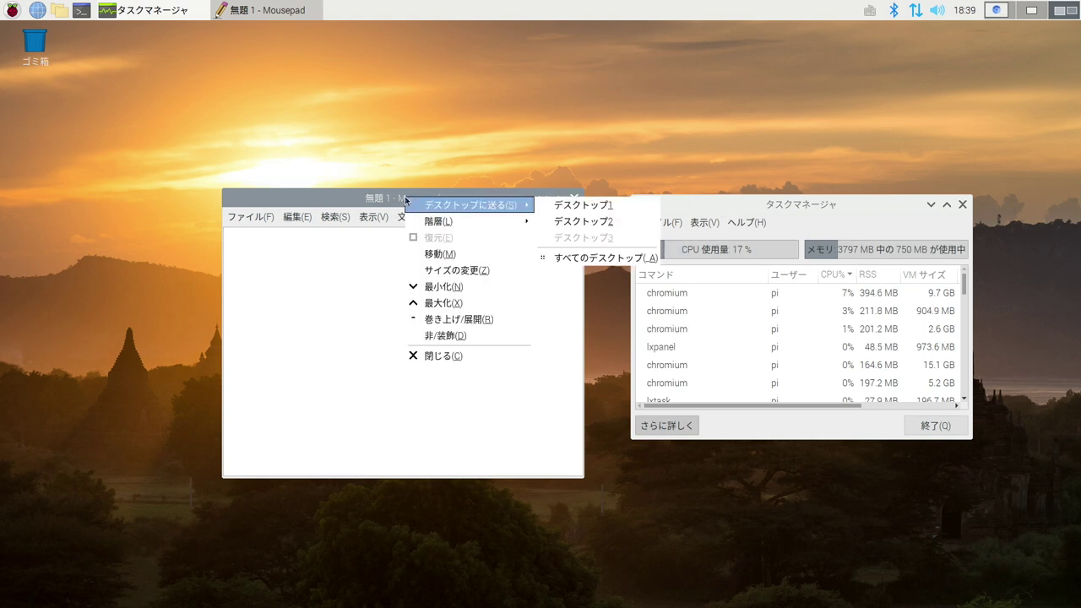
pyautogui.click(582, 206)
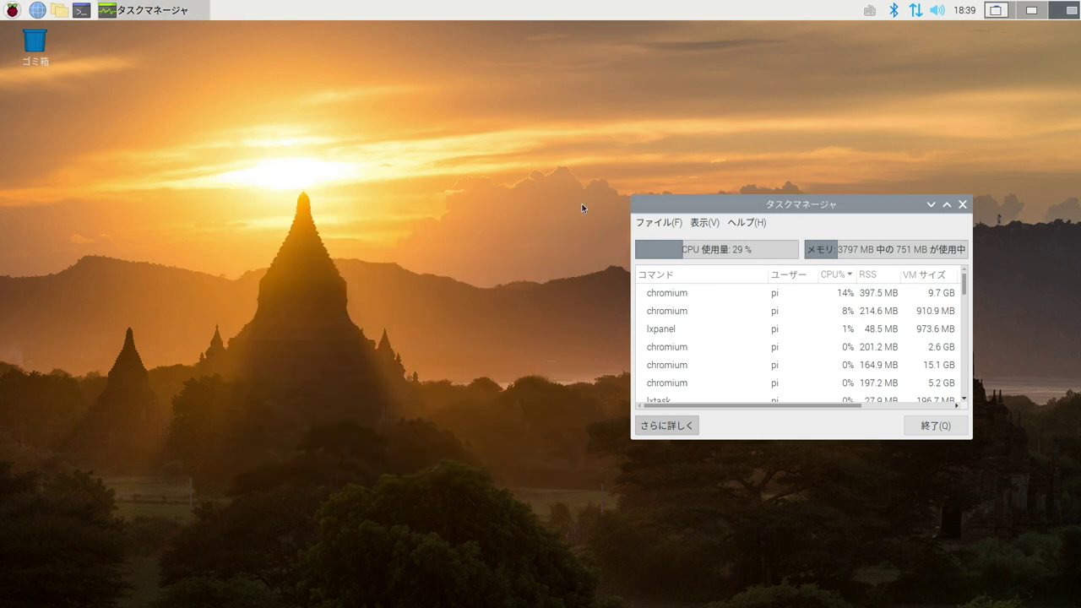
pyautogui.click(994, 12)
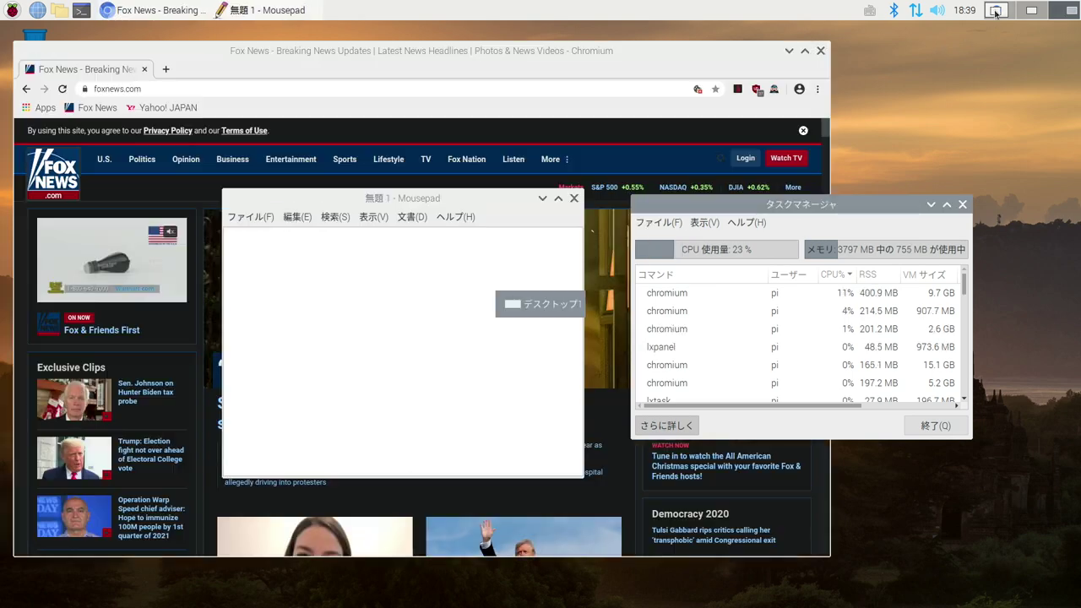
pyautogui.moveTo(396, 199); pyautogui.dragTo(821, 217)
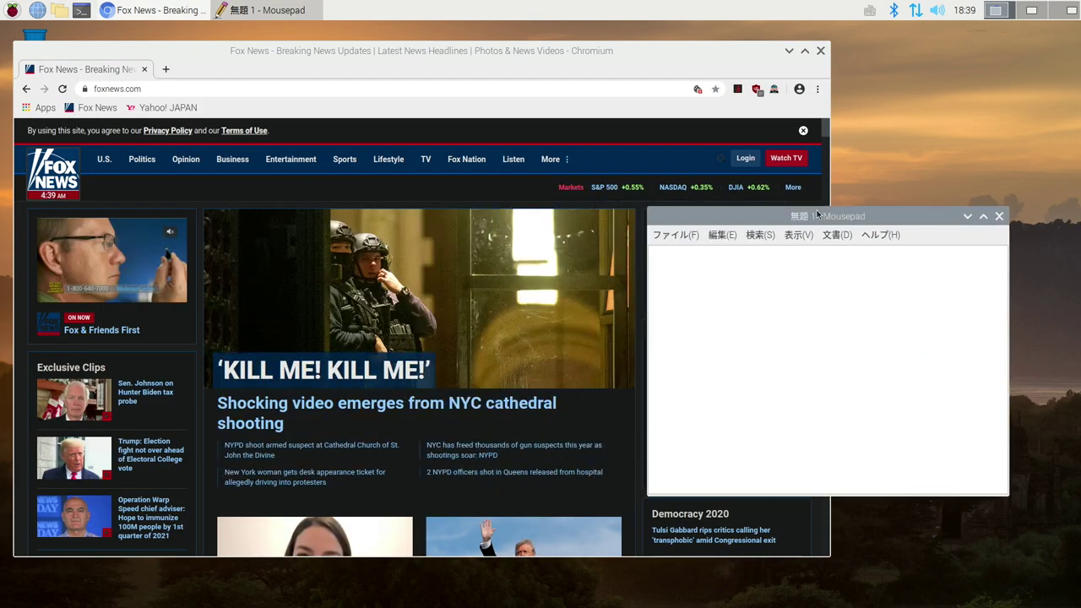
# Move the Mousepad window from デスクトップ1 back to デスクトップ3
pyautogui.rightClick(861, 221)
pyautogui.moveTo(863, 223)
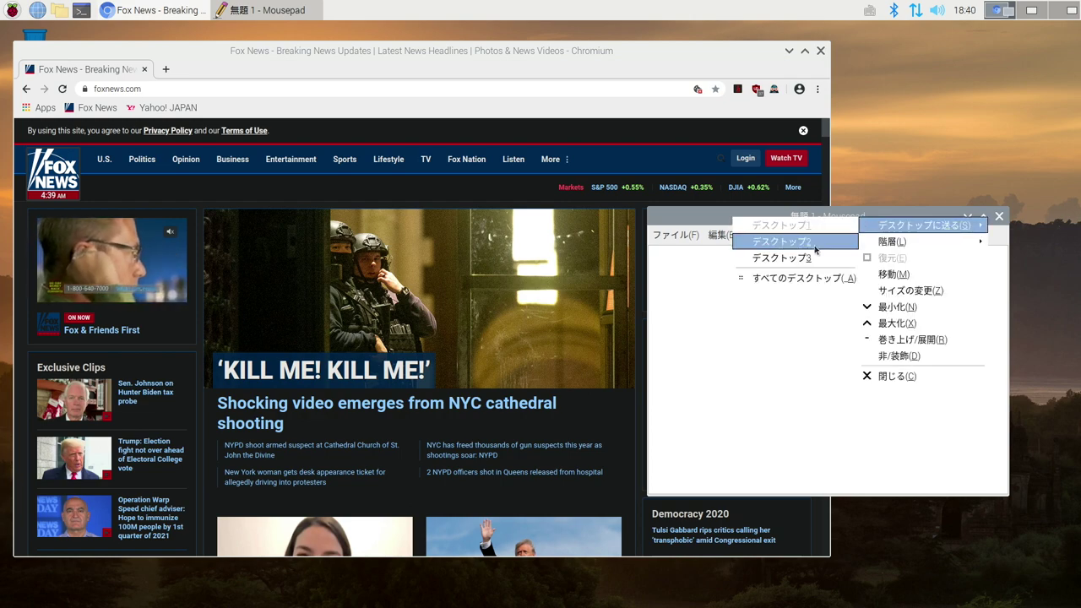
pyautogui.click(781, 241)
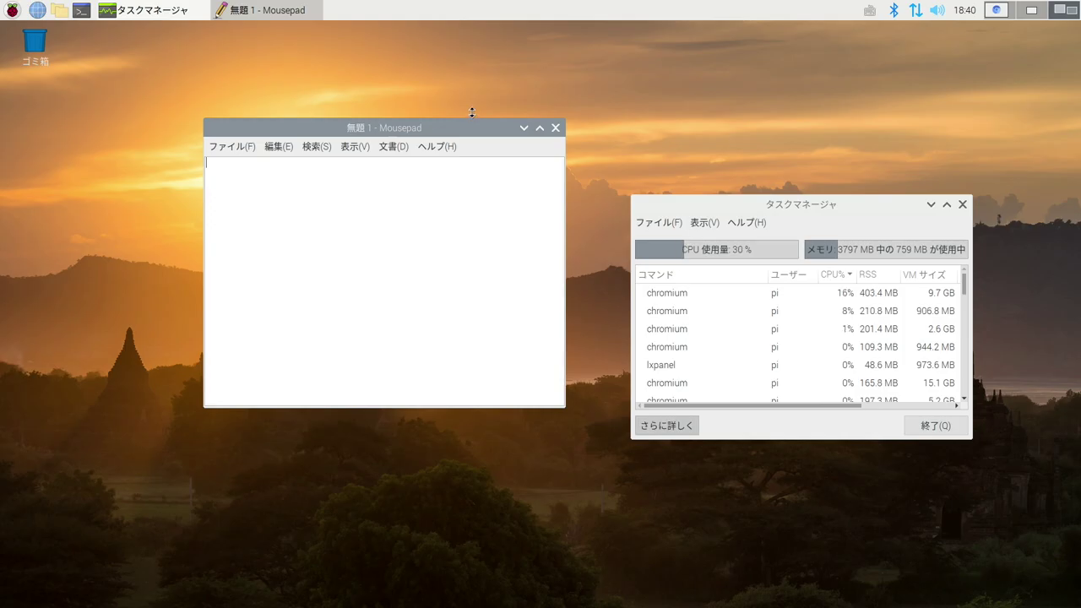
# Cycle back and forth through the three virtual desktops to view the windows on each one
pyautogui.hotkey('ctrl', 'alt', 'Left')
pyautogui.hotkey('ctrl', 'alt', 'Right')
pyautogui.hotkey('ctrl', 'alt', 'Left')
pyautogui.hotkey('ctrl', 'alt', 'Left')
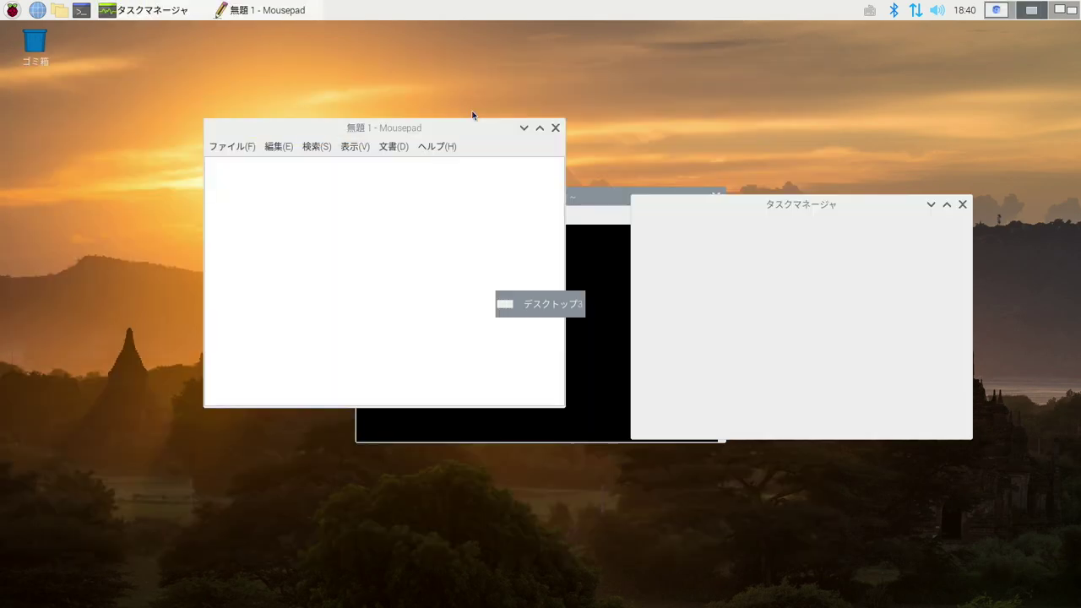
pyautogui.hotkey('ctrl', 'alt', 'Left')
pyautogui.hotkey('ctrl', 'alt', 'Right')
pyautogui.hotkey('ctrl', 'alt', 'Right')
pyautogui.hotkey('ctrl', 'alt', 'Right')
pyautogui.hotkey('ctrl', 'alt', 'Right')
pyautogui.hotkey('ctrl', 'alt', 'Left')
pyautogui.hotkey('ctrl', 'alt', 'Right')
pyautogui.hotkey('ctrl', 'alt', 'Right')
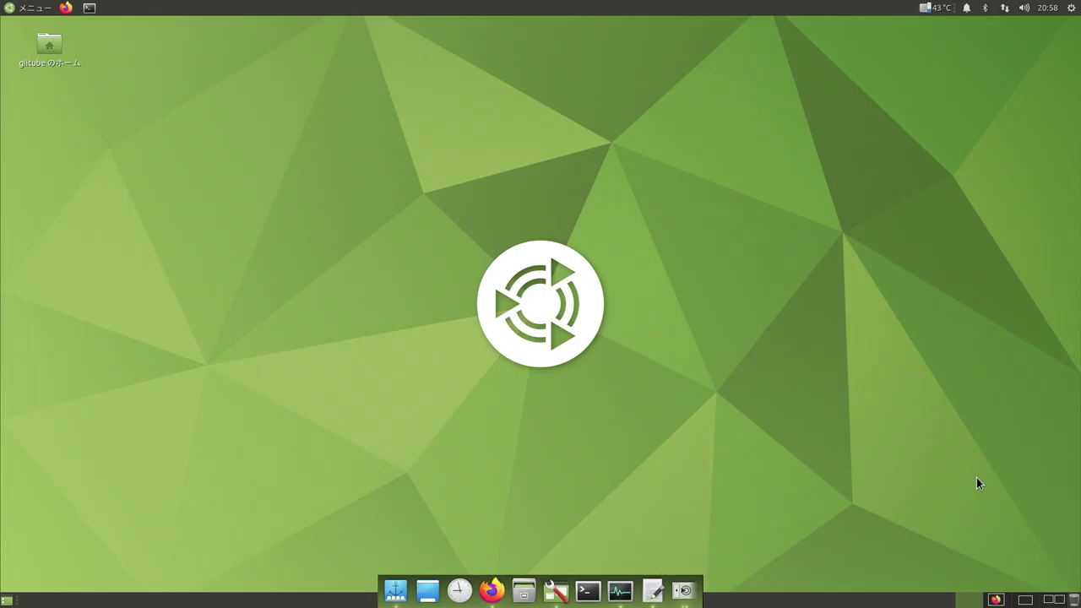
# On the Ubuntu MATE desktop, visit ワークスペース 2, 3 and 4 through the workspace switcher, revisiting 3 before ending on 4
pyautogui.click(996, 600)
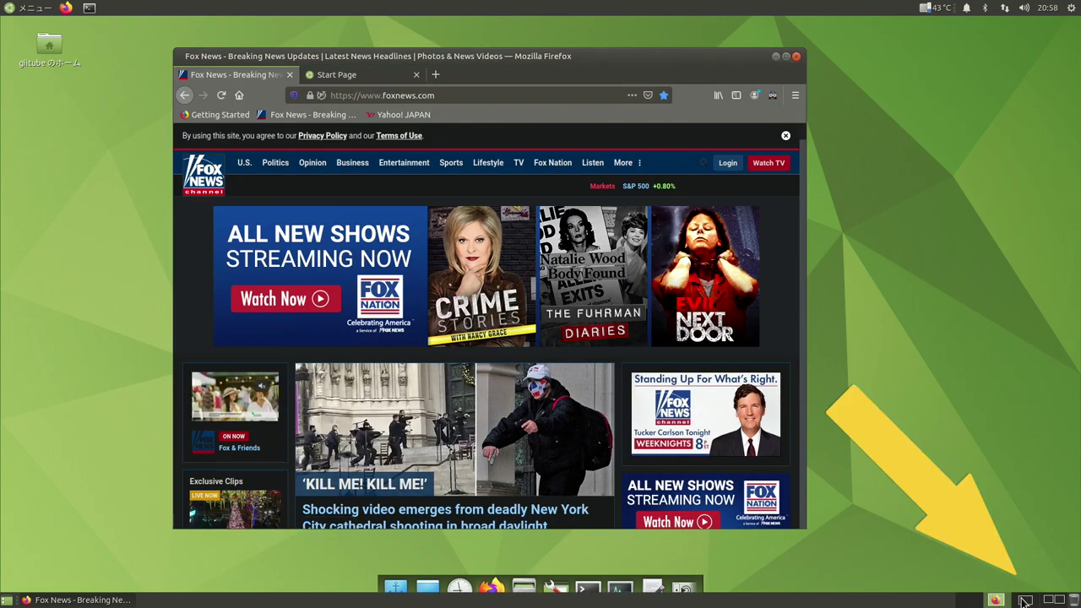
pyautogui.click(1024, 601)
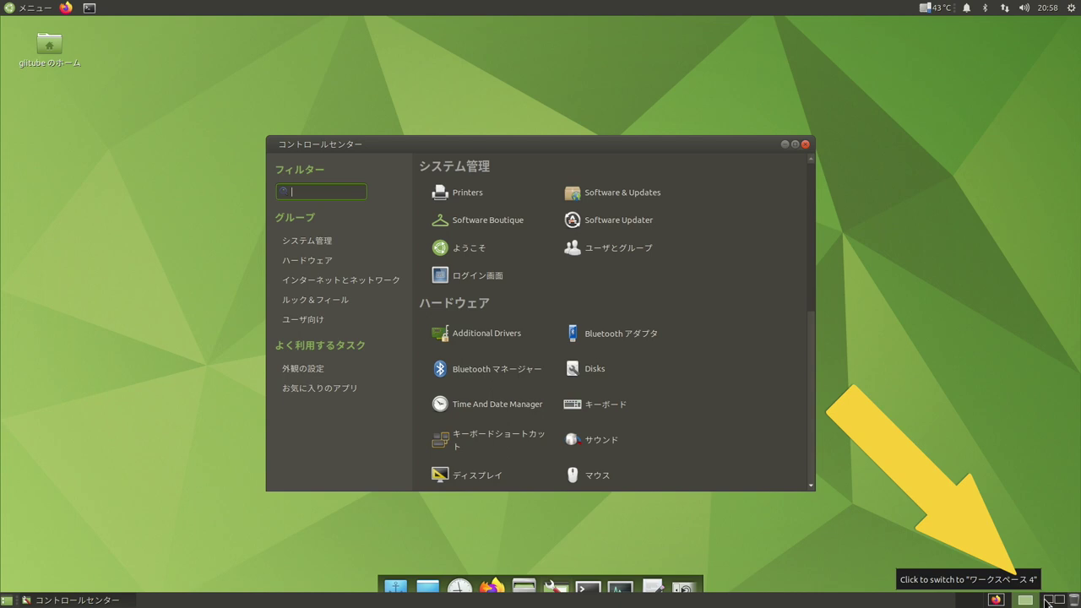
pyautogui.click(1047, 601)
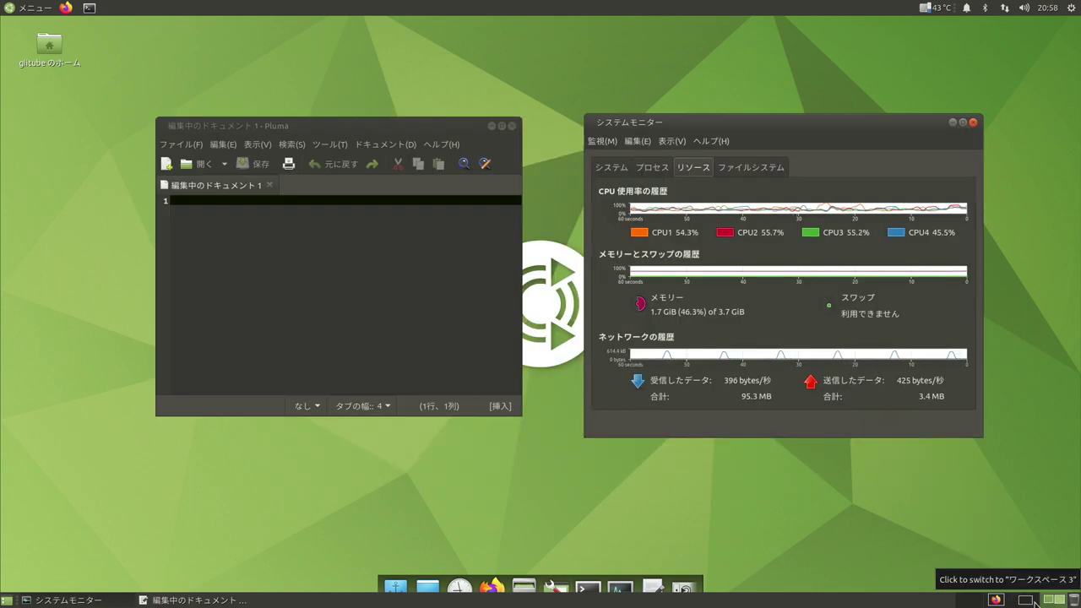
pyautogui.click(1030, 601)
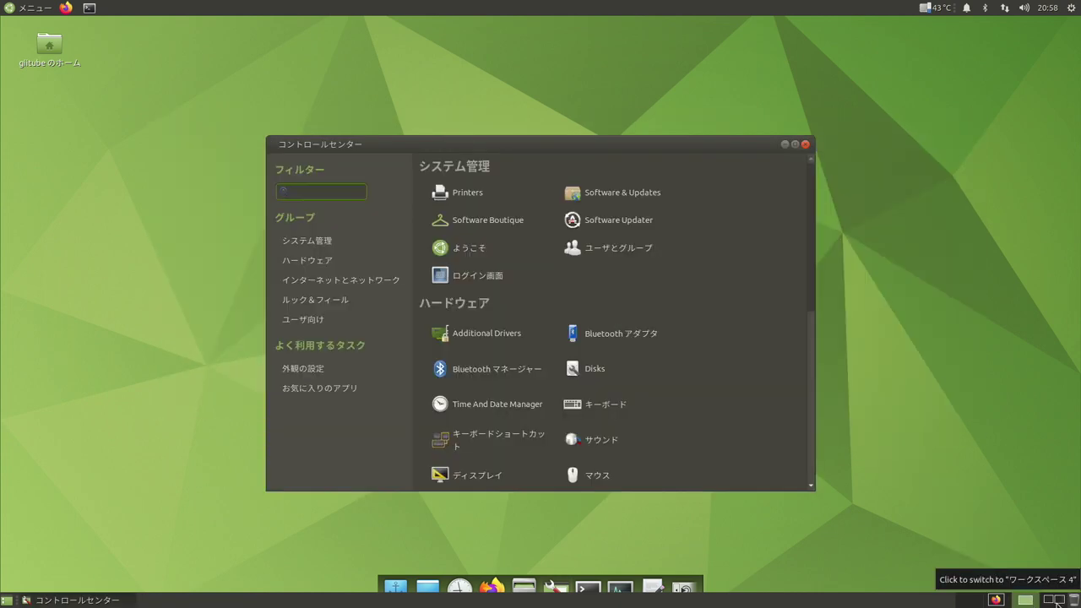
pyautogui.click(1055, 602)
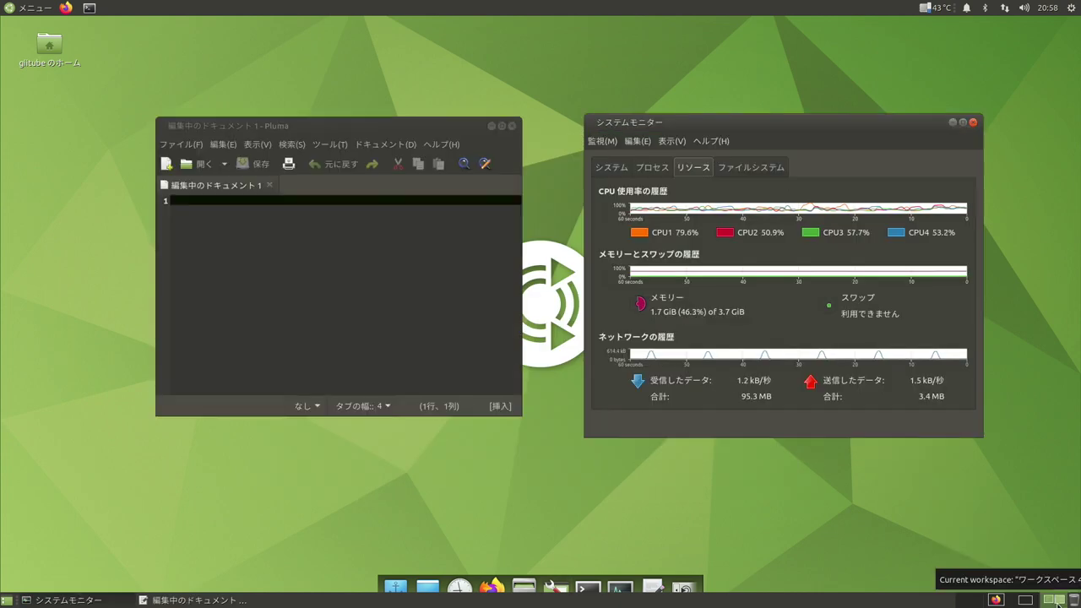
# View the workspaces the Pluma window can be moved to, leaving the window on ワークスペース 4
pyautogui.rightClick(404, 125)
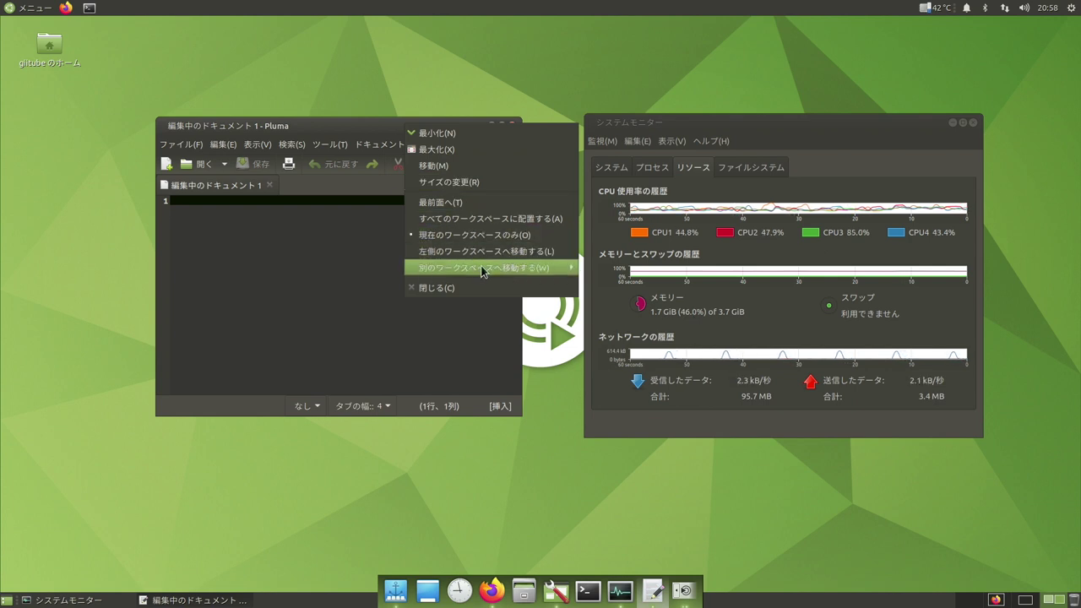
pyautogui.moveTo(484, 270)
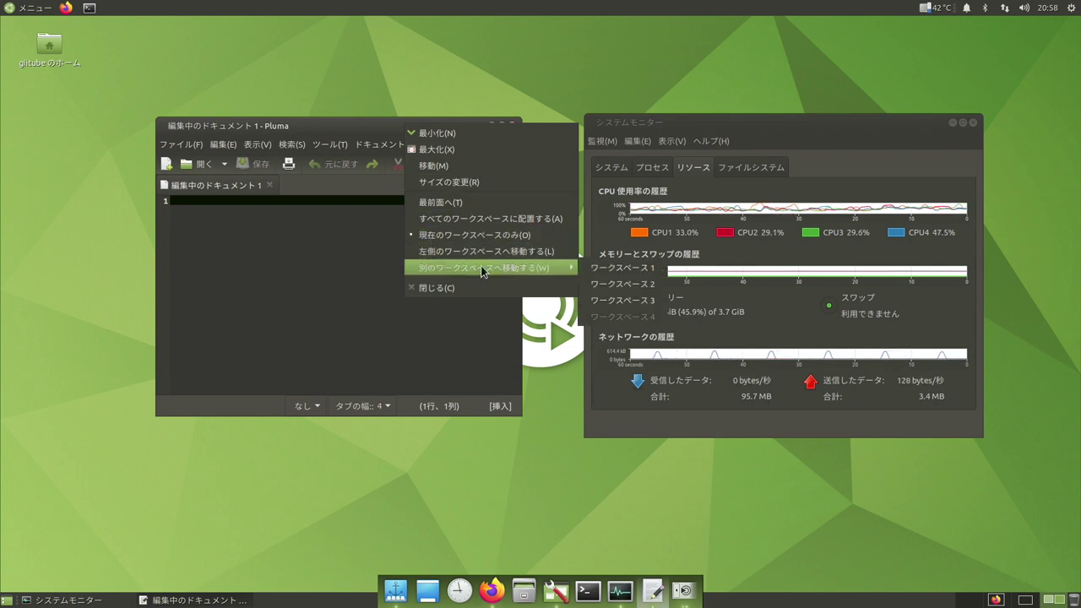
pyautogui.click(451, 72)
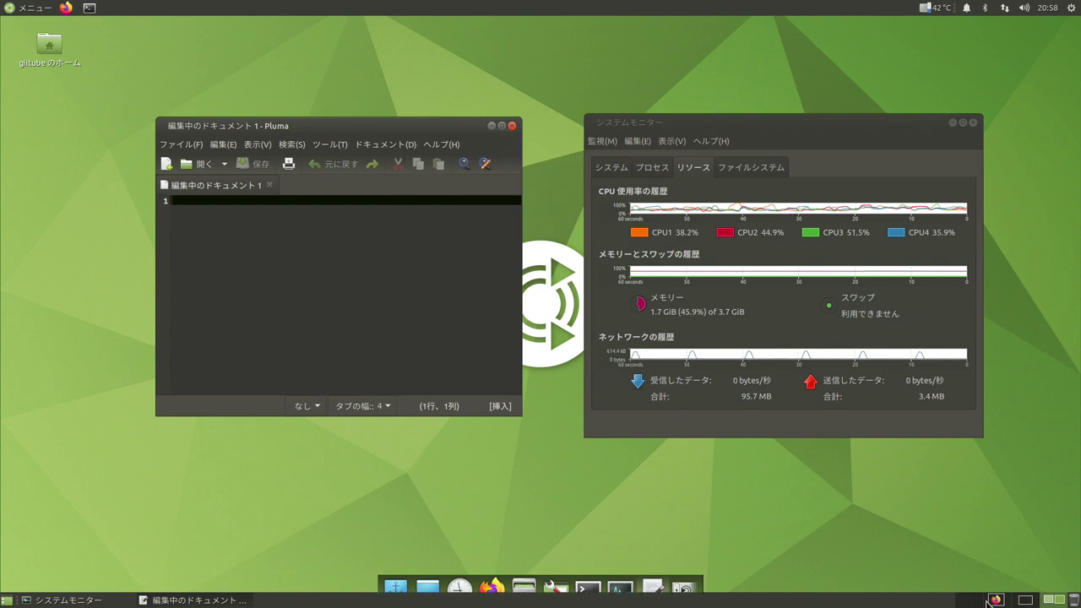
# Cycle forward and backward through the four workspaces using the on-screen workspace overlay, ending on the empty ワークスペース 1
pyautogui.hotkey('ctrl', 'alt', 'd')
pyautogui.hotkey('alt', 'Tab')
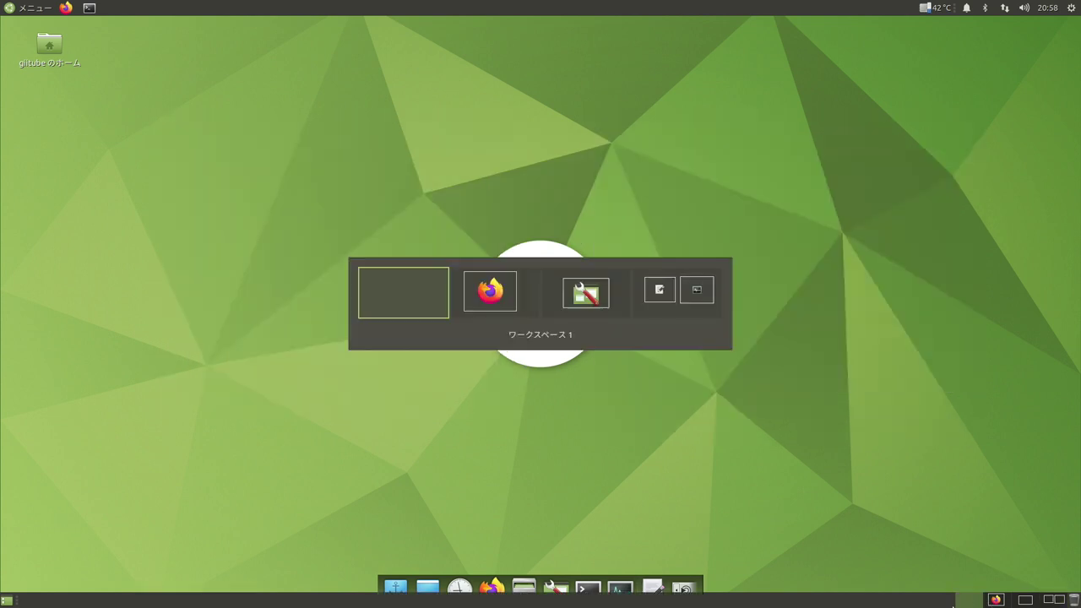
pyautogui.press('Tab')
pyautogui.press('Tab')
pyautogui.press('Tab')
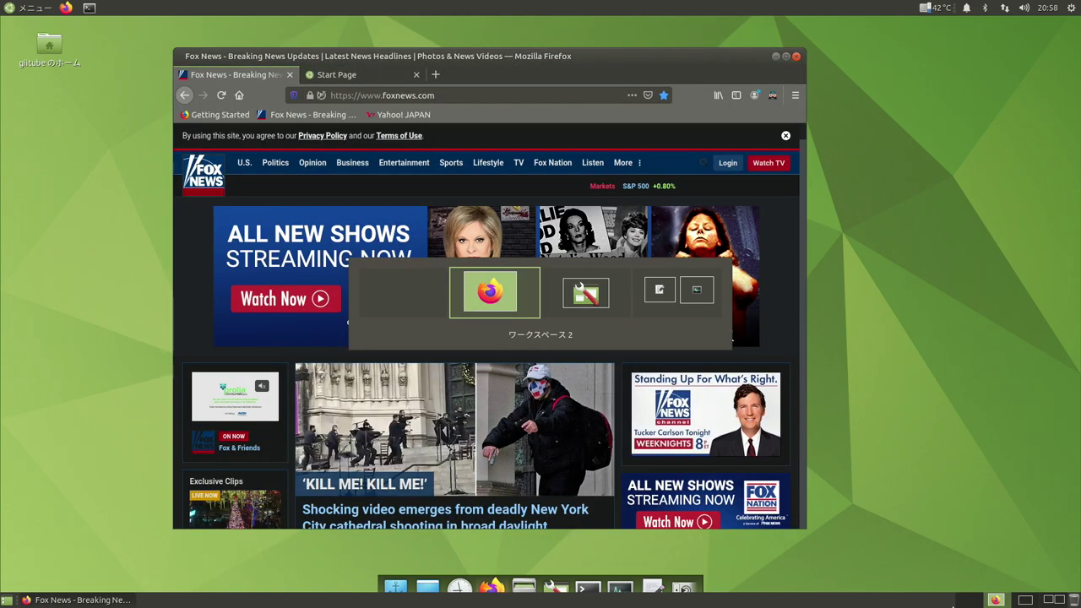
pyautogui.press('Tab')
pyautogui.press('Tab')
pyautogui.press('Tab')
pyautogui.press('Tab')
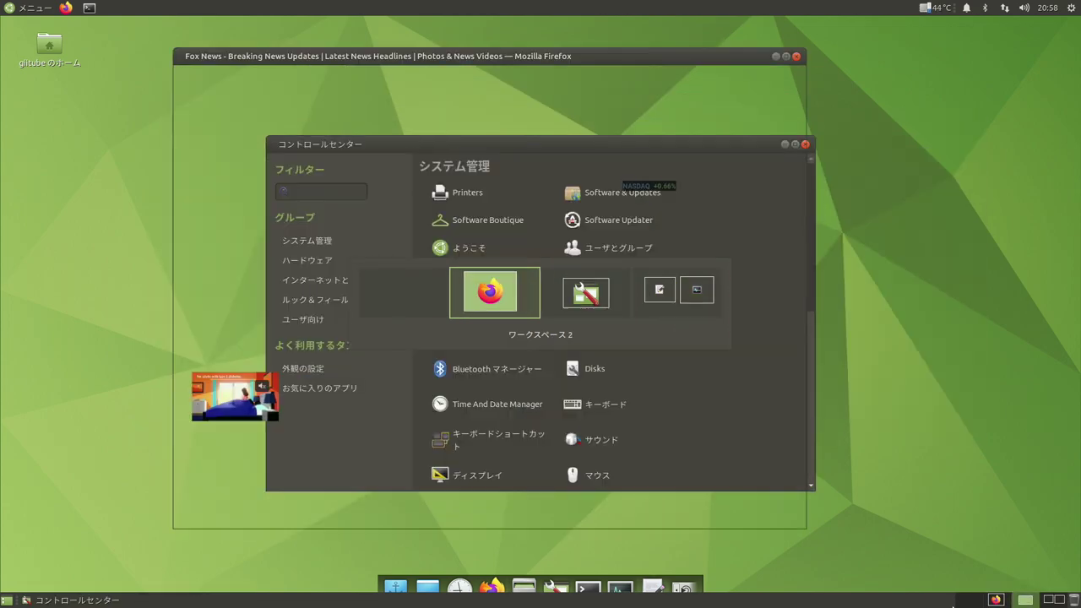
pyautogui.hotkey('shift', 'Tab')
pyautogui.hotkey('shift', 'Tab')
pyautogui.hotkey('shift', 'Tab')
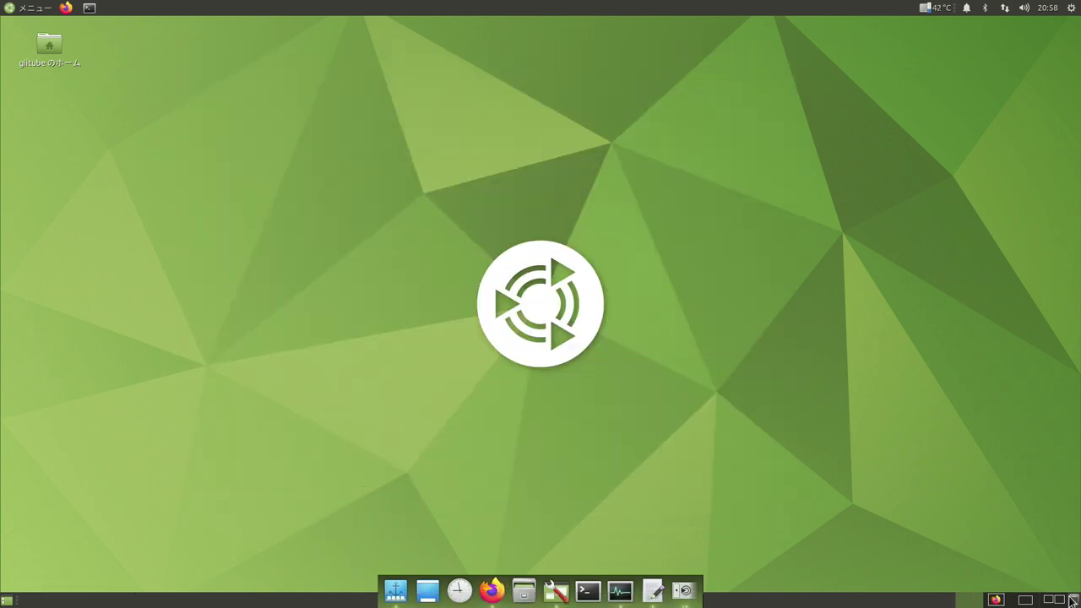
# Open the workspace switcher's settings, move the dialog to mid-screen, and set the number of workspaces to 8
pyautogui.rightClick(966, 600)
pyautogui.click(1002, 487)
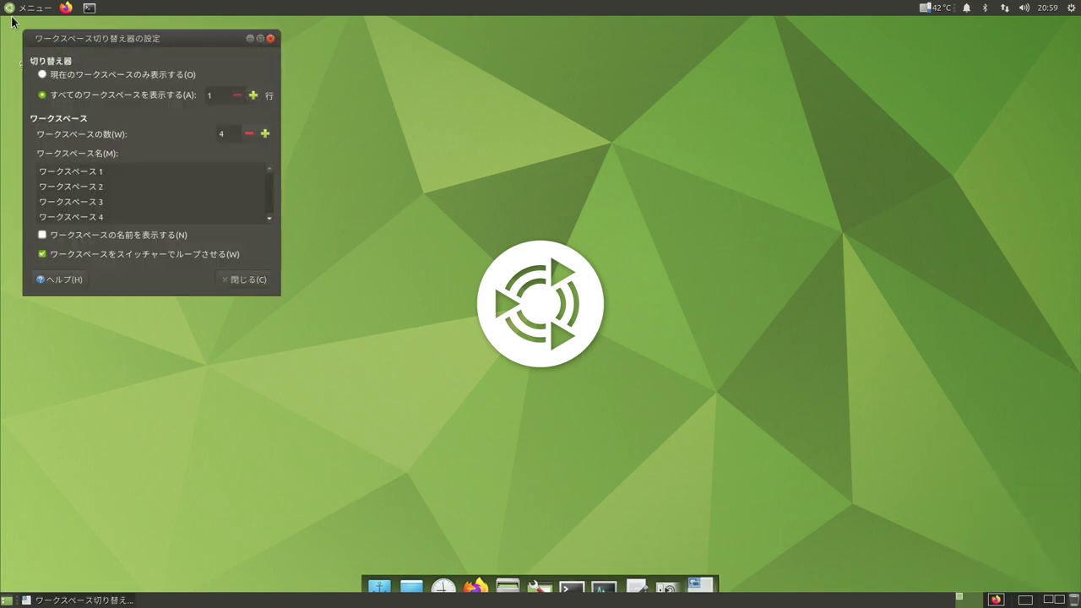
pyautogui.moveTo(91, 35); pyautogui.dragTo(521, 148)
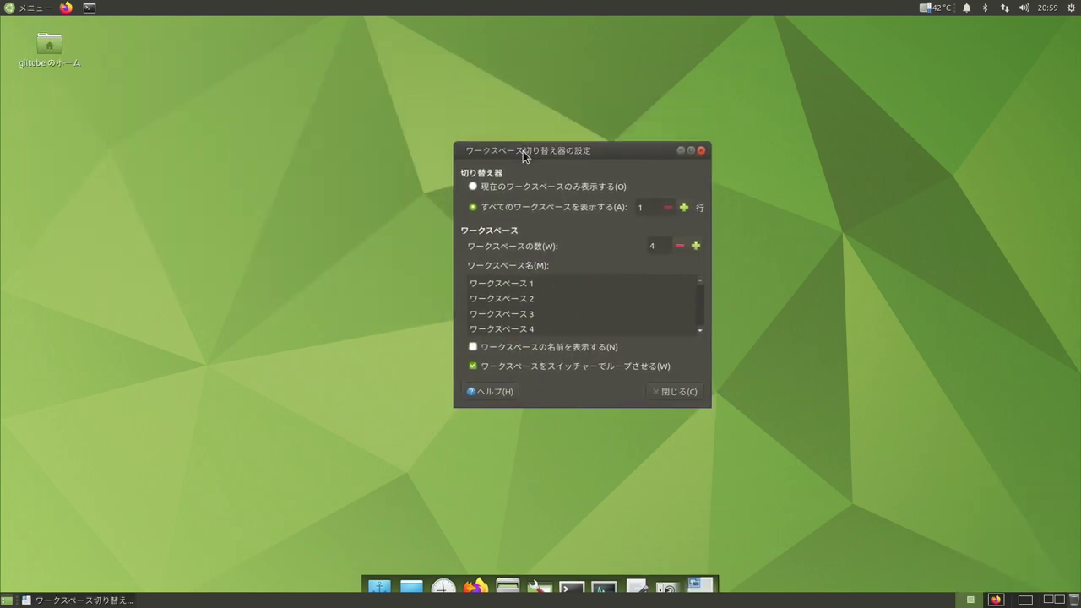
pyautogui.doubleClick(662, 249)
pyautogui.write('8')
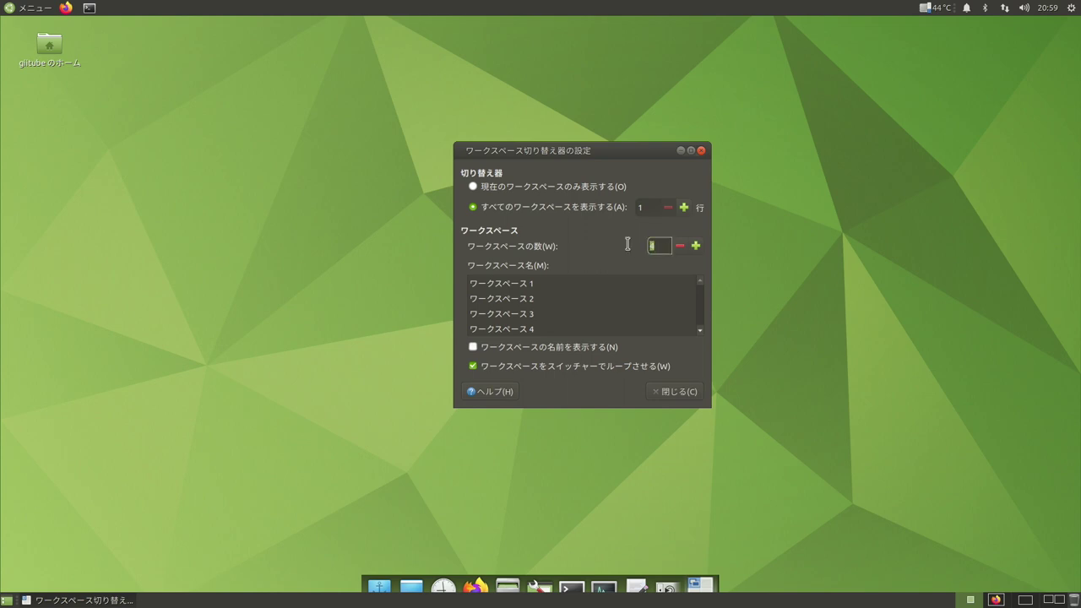